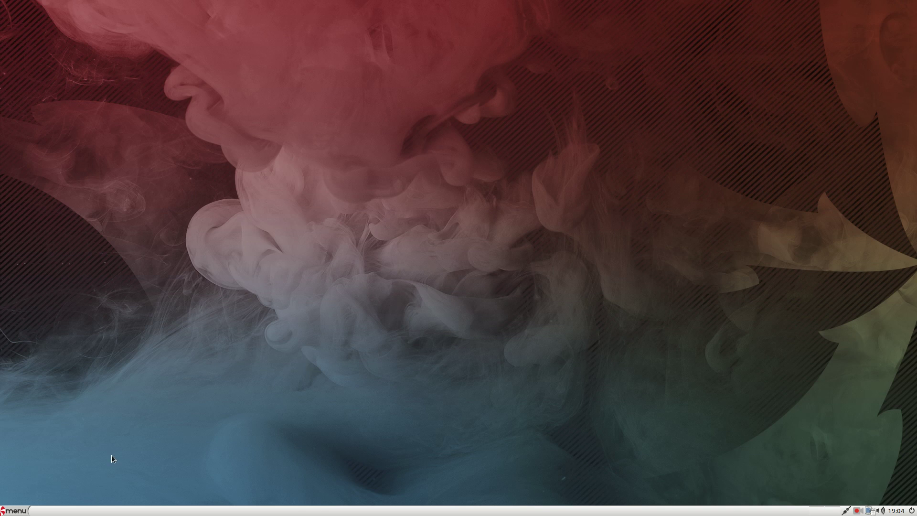
Open the Online User Guide from the Internet menu
click(15, 510)
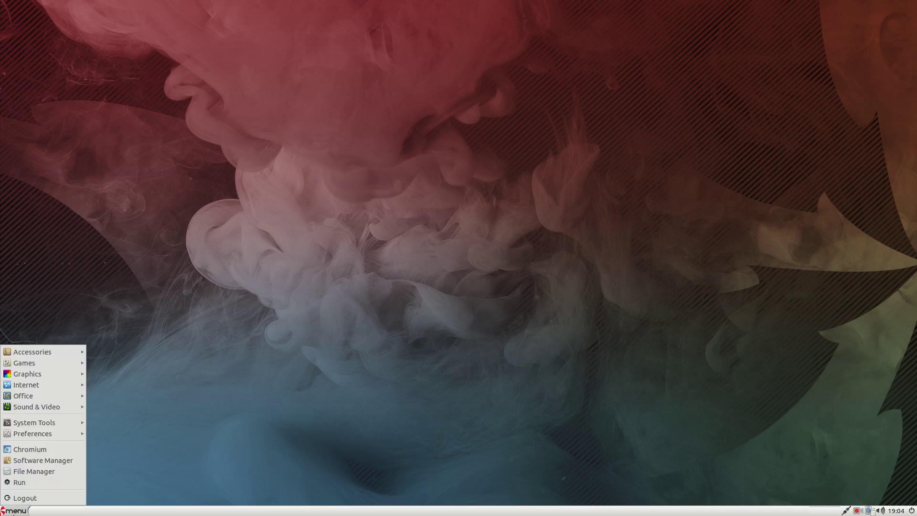
mouse_move(42, 388)
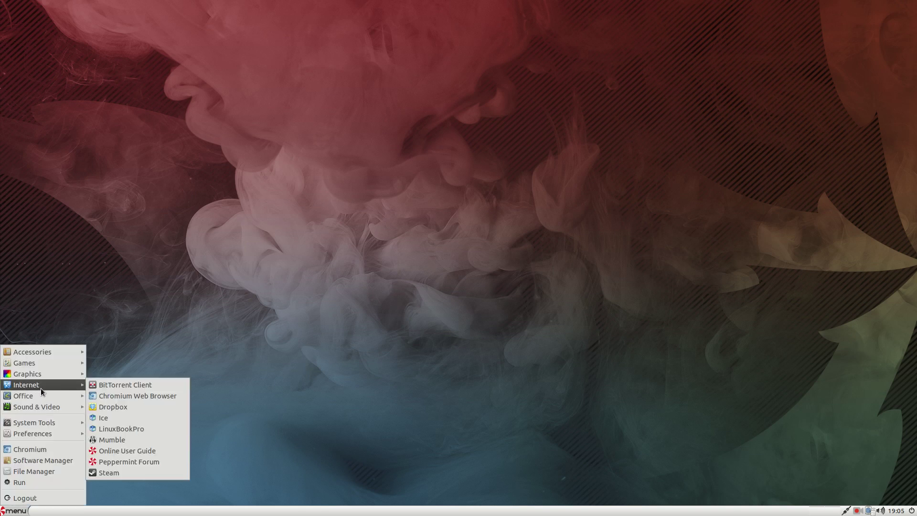
click(151, 452)
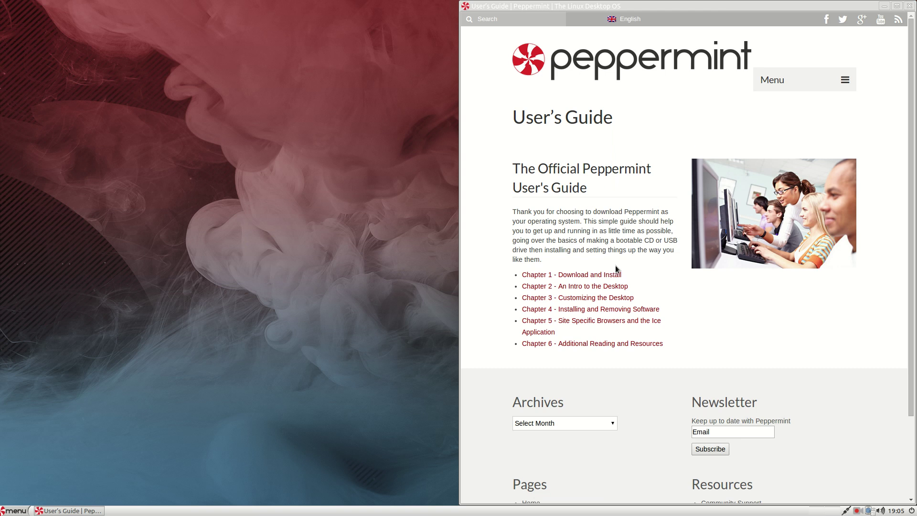
Open Chapter 2 - An Intro to the Desktop and scroll to the Ice section
click(603, 286)
scroll(604, 301, down, 5)
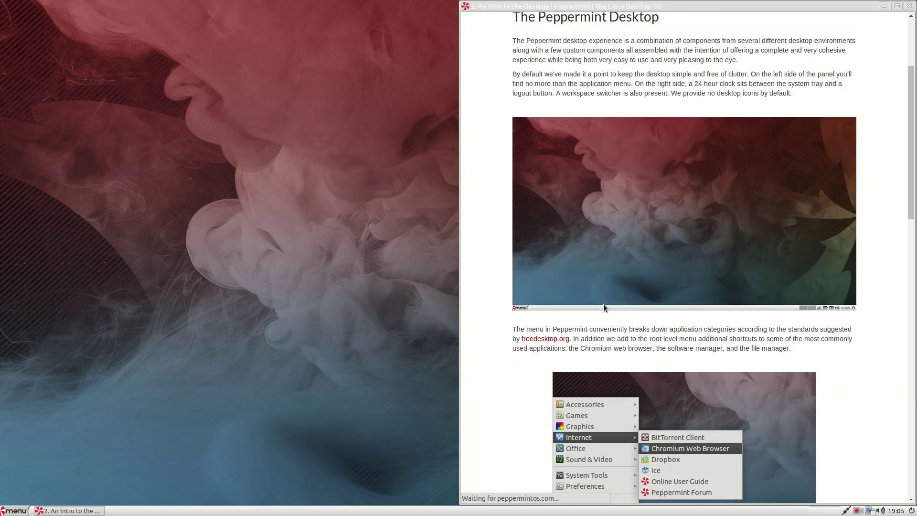
scroll(604, 304, down, 12)
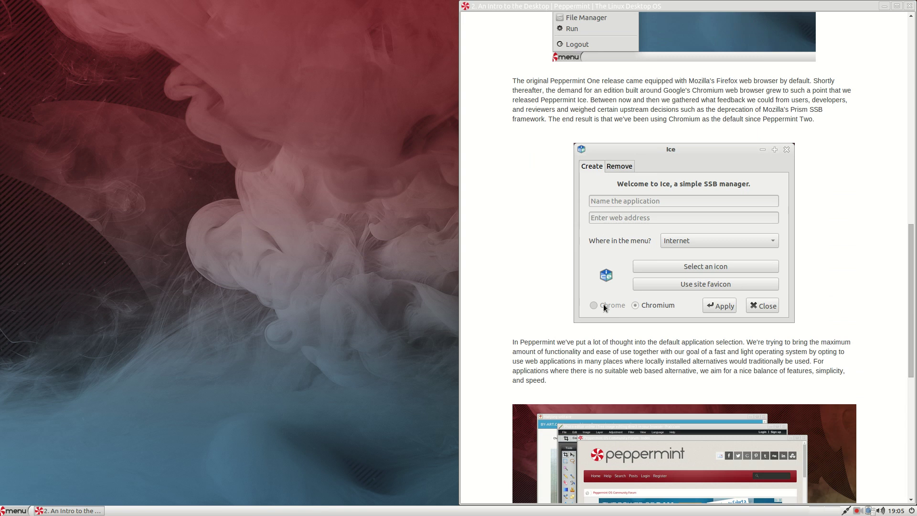
scroll(604, 304, down, 8)
scroll(603, 304, up, 3)
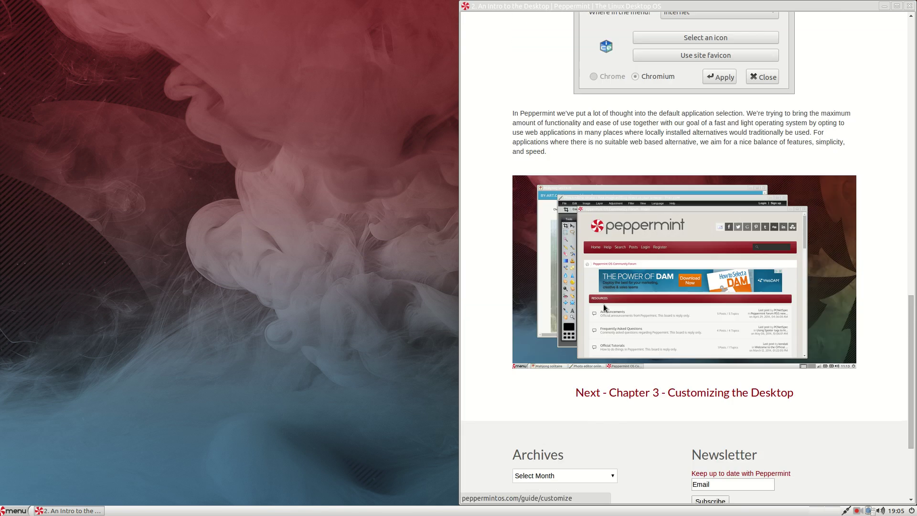
scroll(604, 304, up, 8)
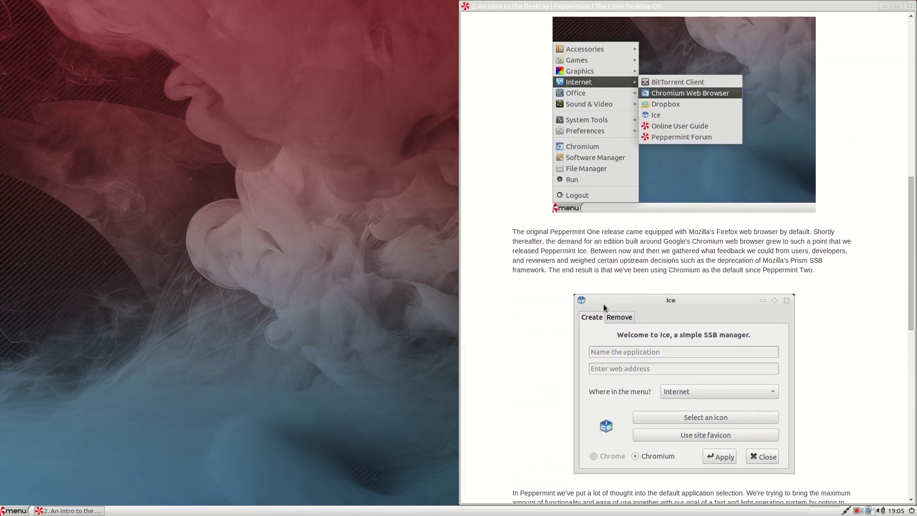
scroll(604, 304, down, 2)
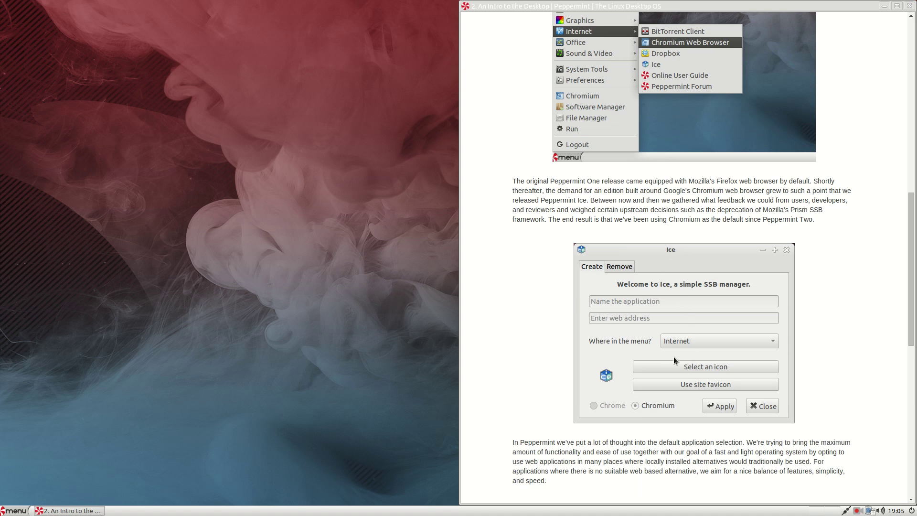
Launch Ice from the Internet menu and close the user guide window
click(14, 512)
mouse_move(70, 385)
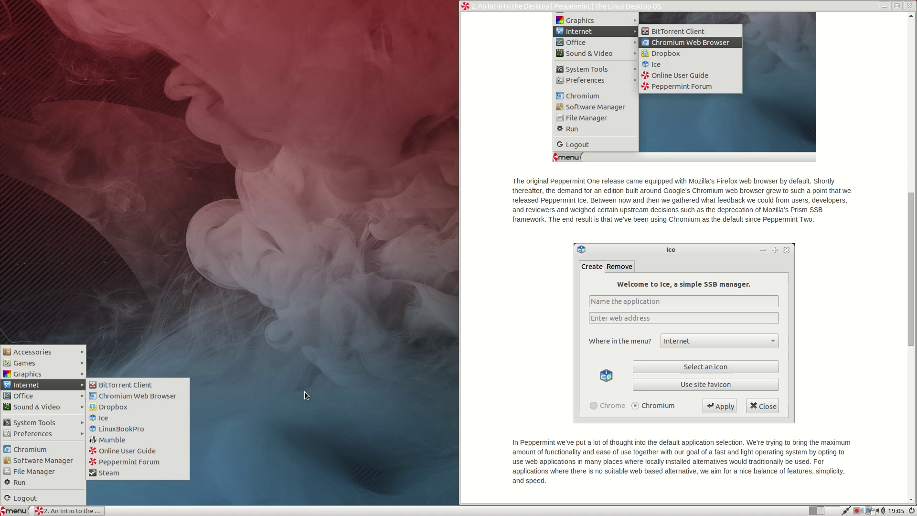
click(150, 415)
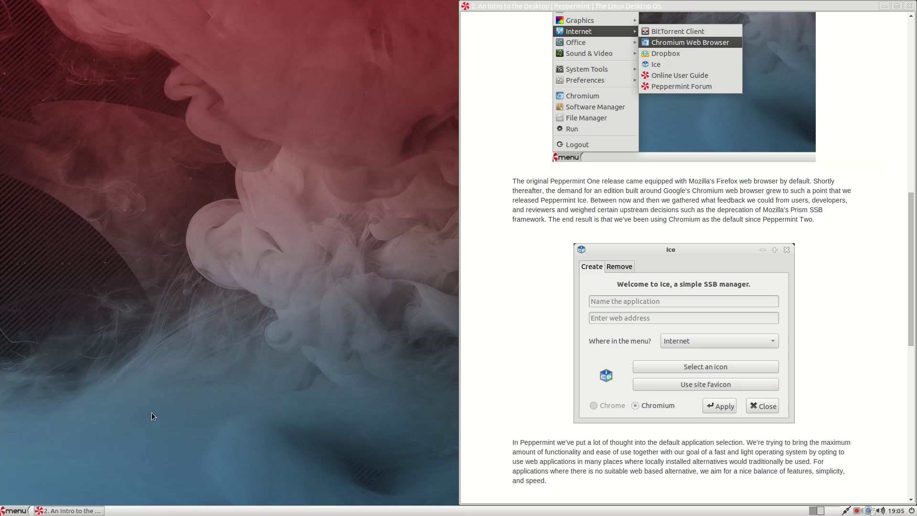
click(909, 6)
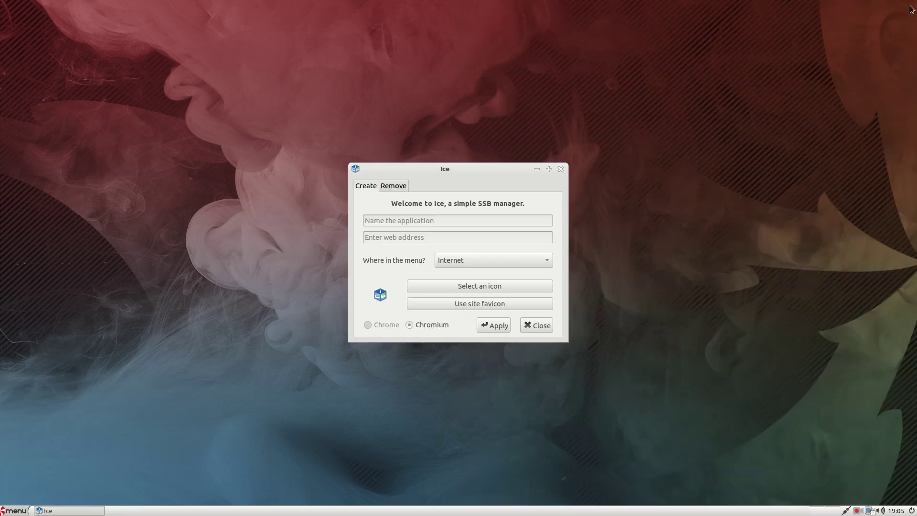
click(456, 223)
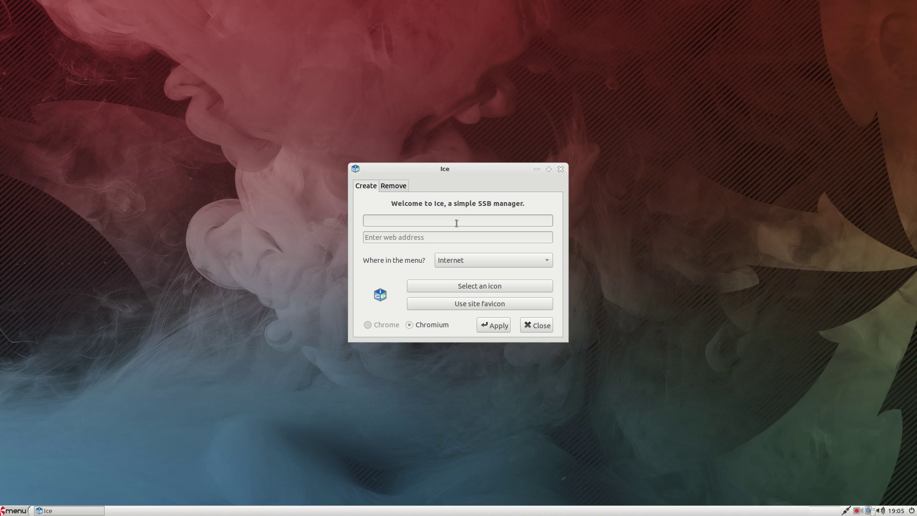
text(YouTube)
key(Tab)
text(www.youtube.com)
click(455, 260)
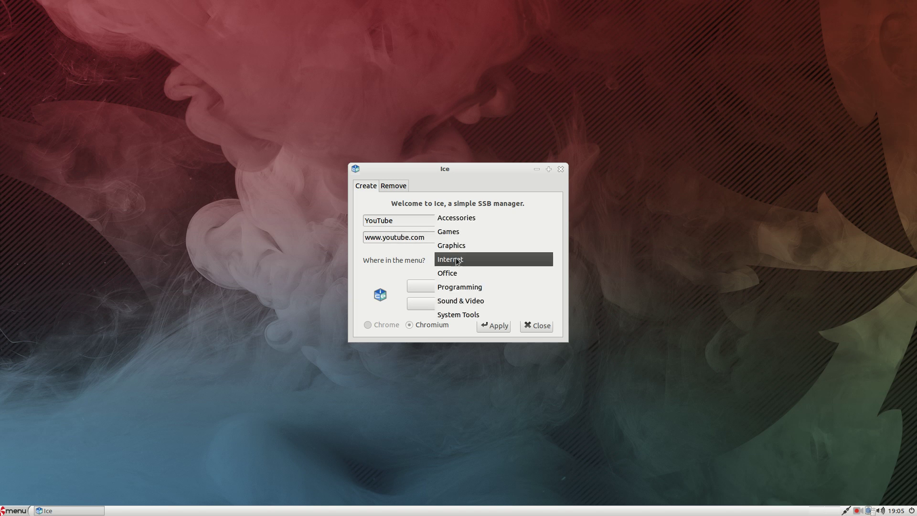
click(455, 300)
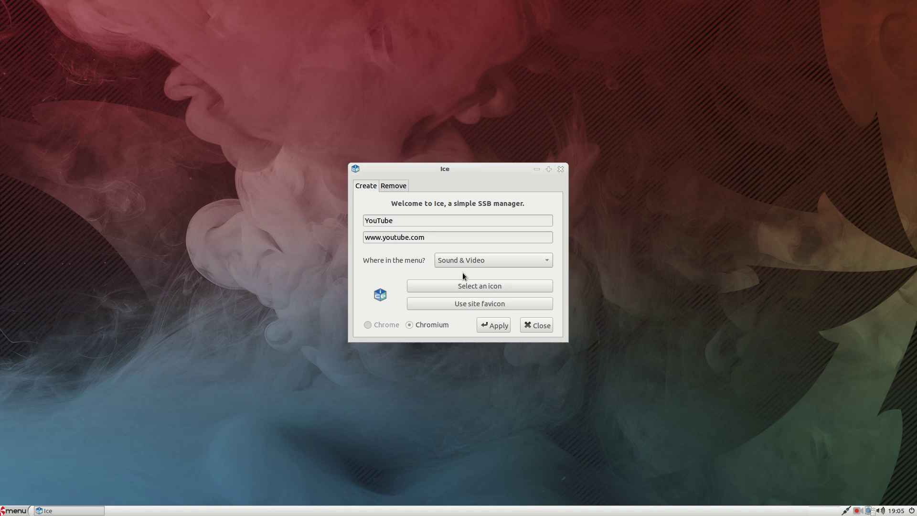
Skip a custom icon, use the site favicon, and apply to create the YouTube app
click(463, 287)
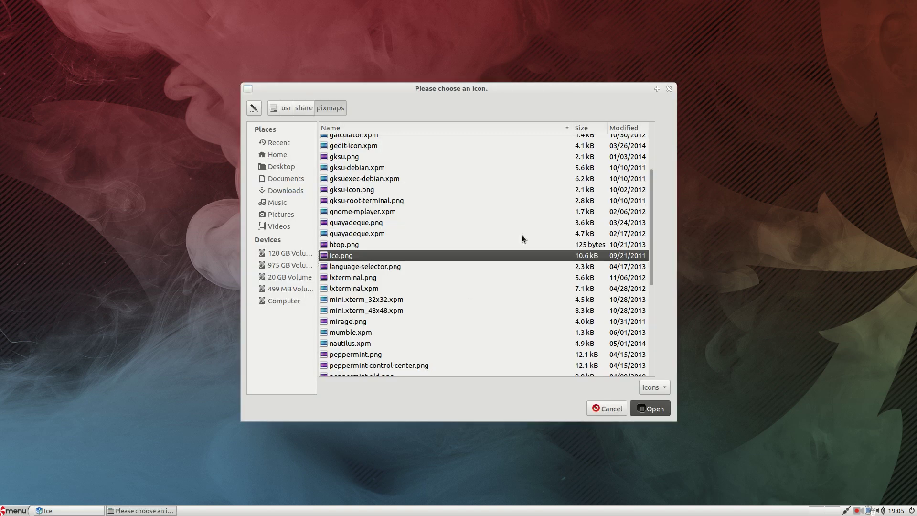
scroll(438, 262, up, 2)
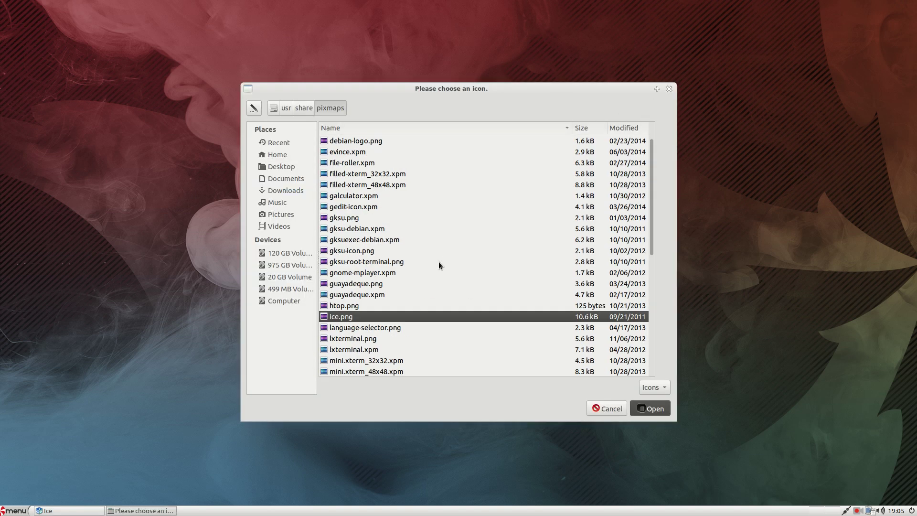
scroll(439, 262, down, 5)
scroll(438, 262, up, 6)
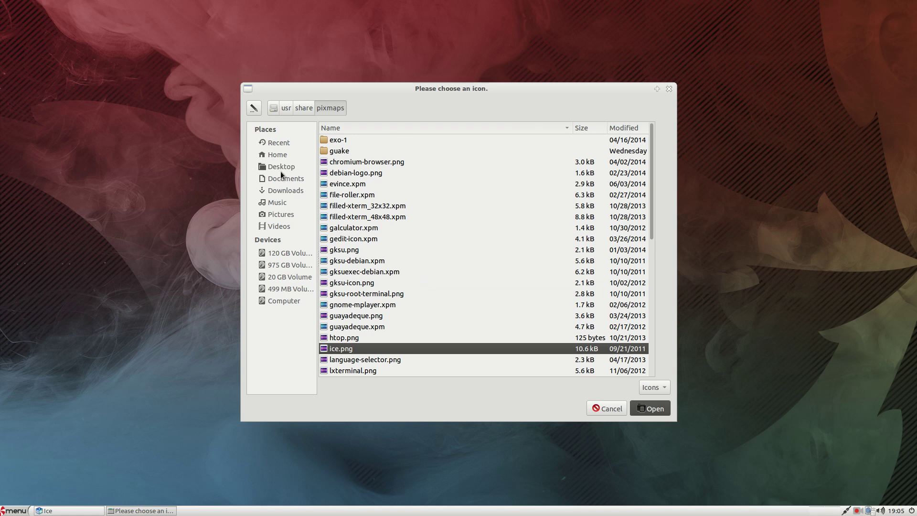
click(669, 89)
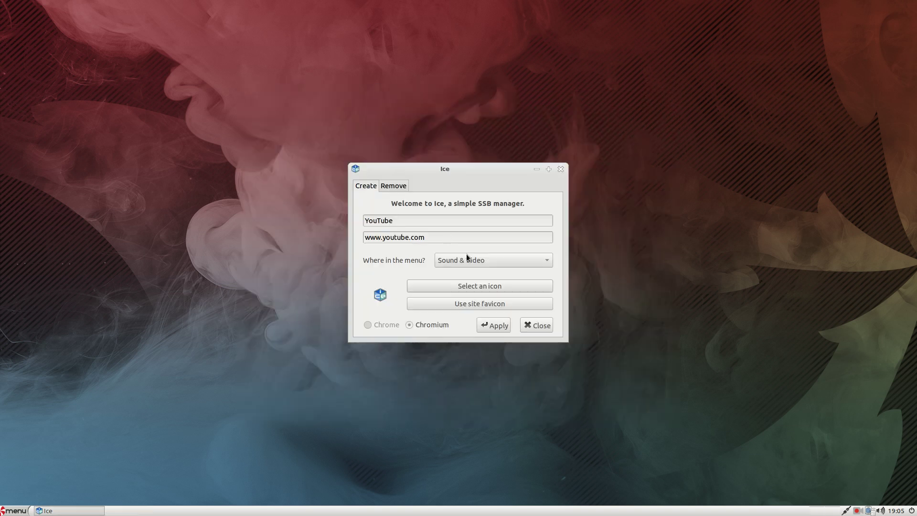
click(463, 305)
click(498, 328)
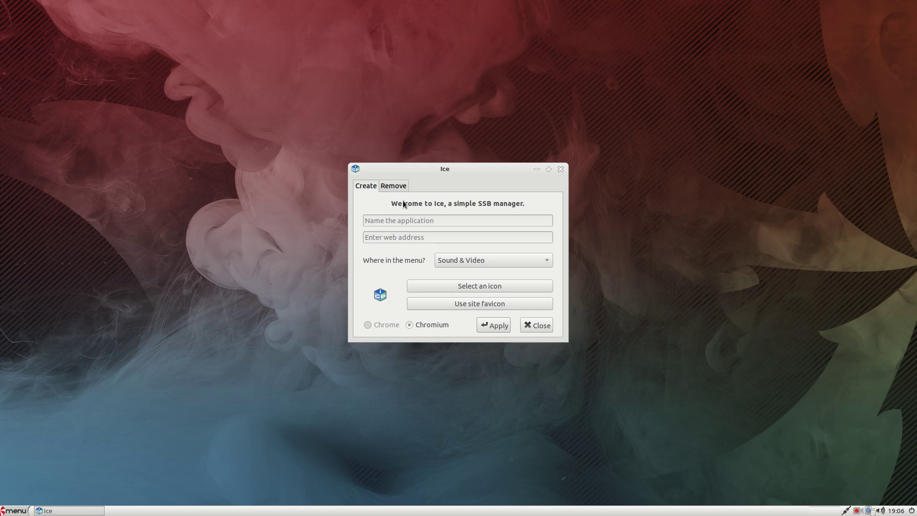
Check the Remove tab's list of installed web apps
click(398, 188)
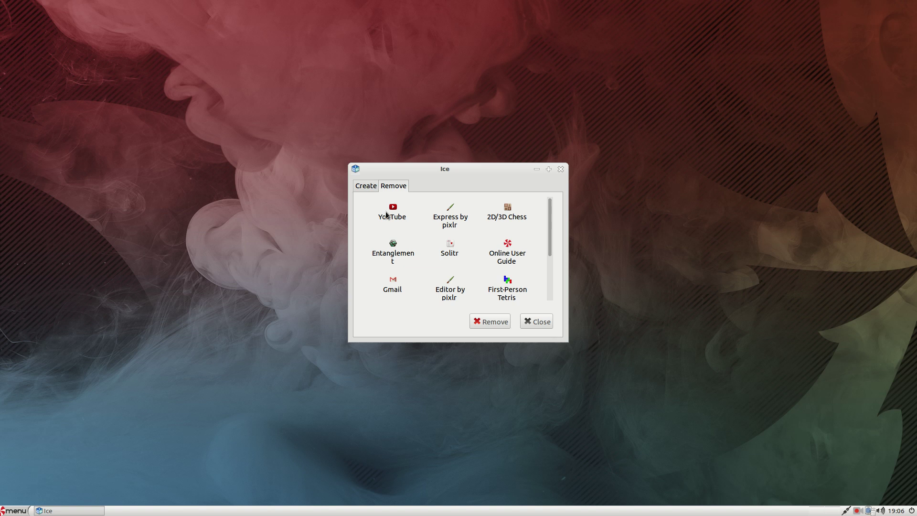
scroll(503, 282, down, 2)
scroll(497, 283, up, 2)
scroll(485, 281, down, 3)
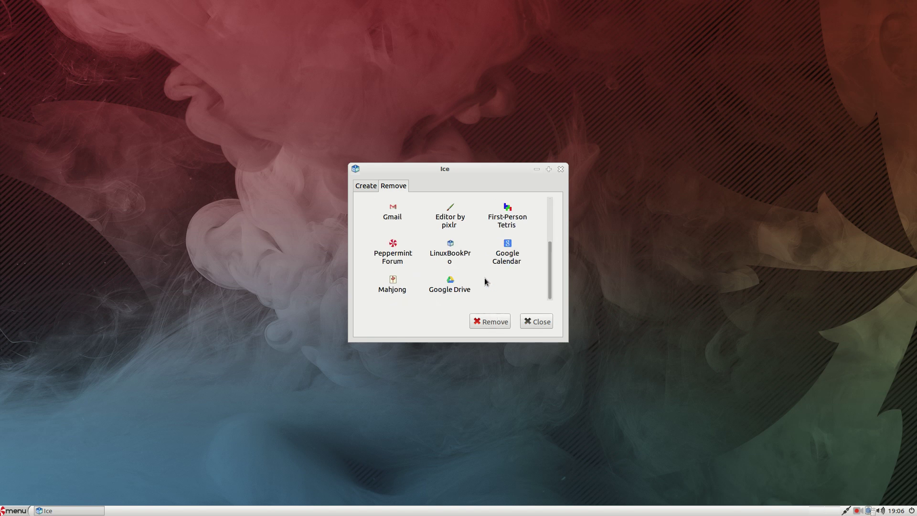
Close Ice and launch the YouTube web app from the Sound & Video menu
click(537, 323)
click(14, 510)
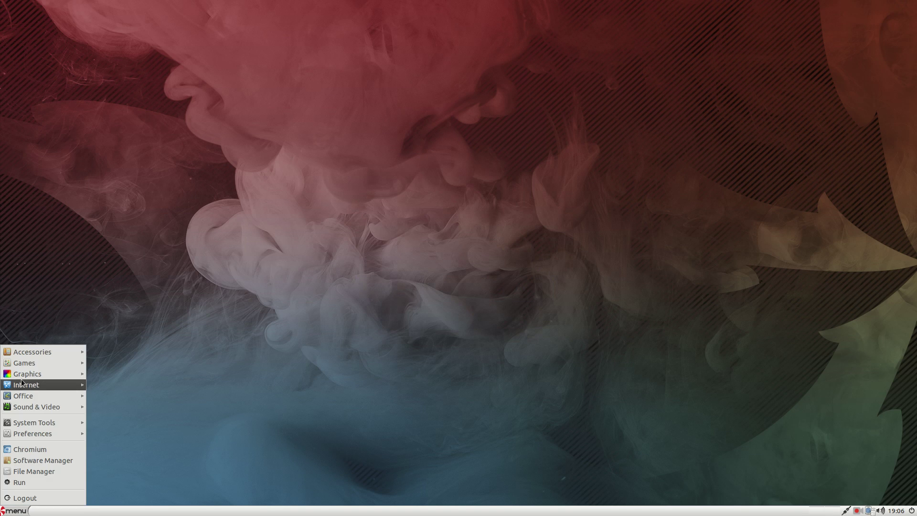
mouse_move(32, 407)
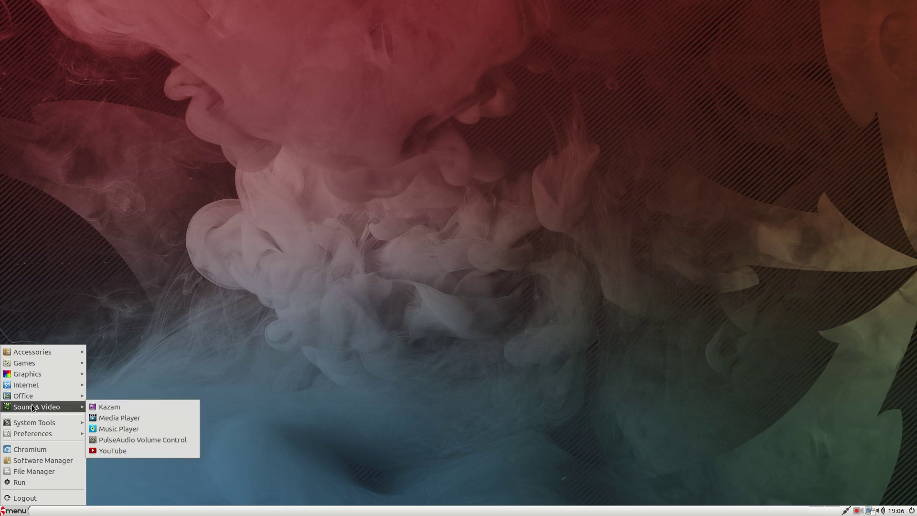
click(117, 452)
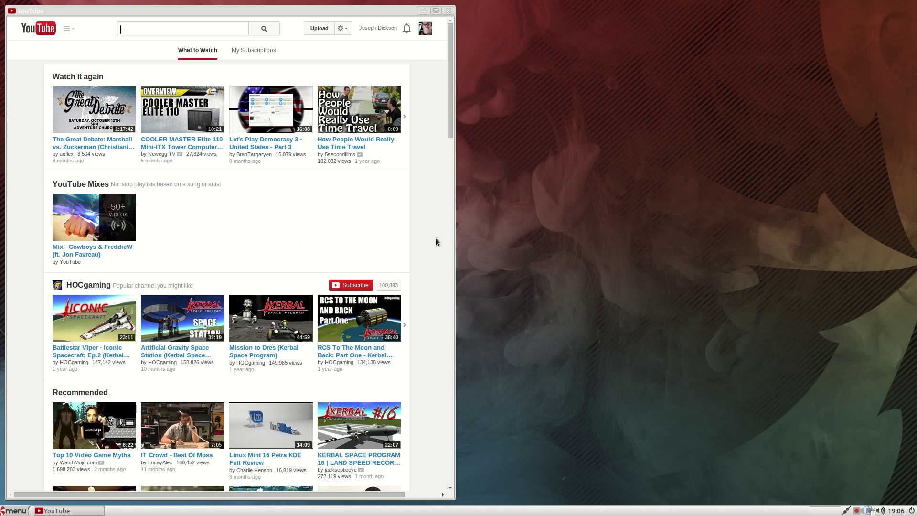
scroll(184, 262, down, 4)
scroll(185, 262, up, 4)
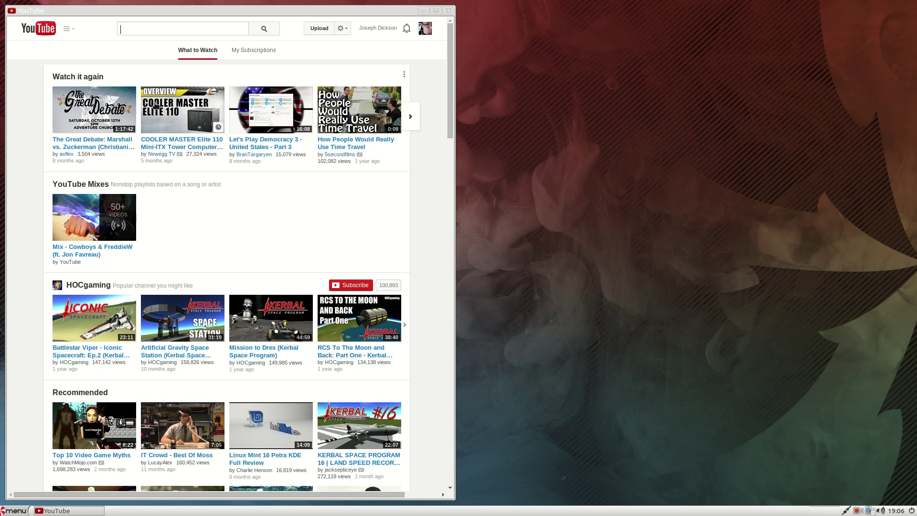
Show the My Subscriptions feed and scroll through it
click(242, 56)
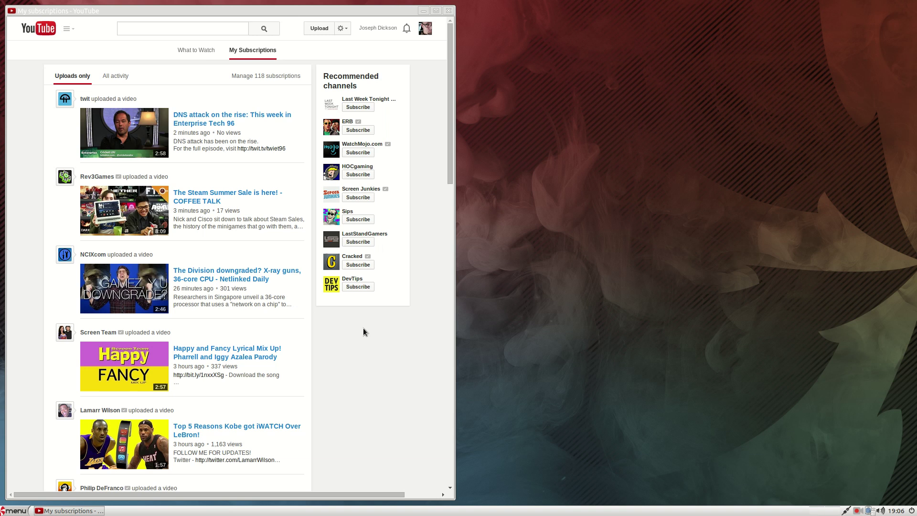
scroll(368, 396, down, 10)
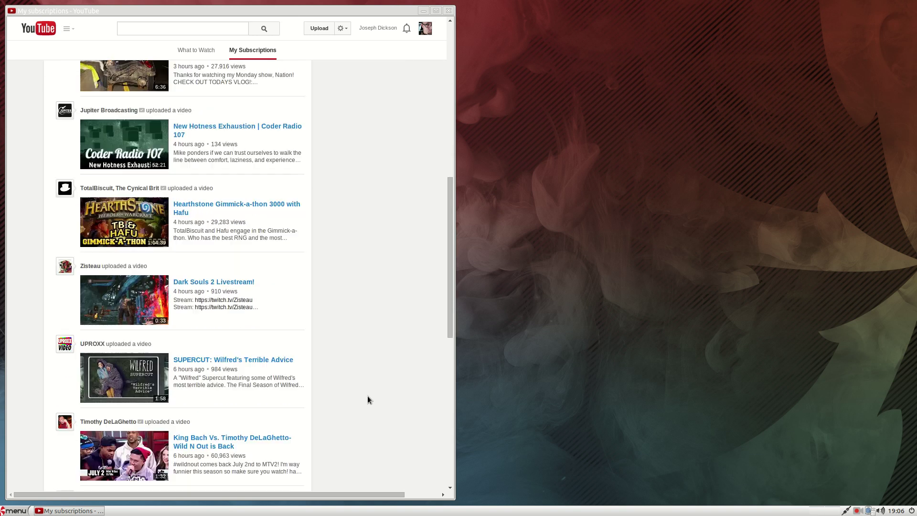
scroll(368, 399, up, 10)
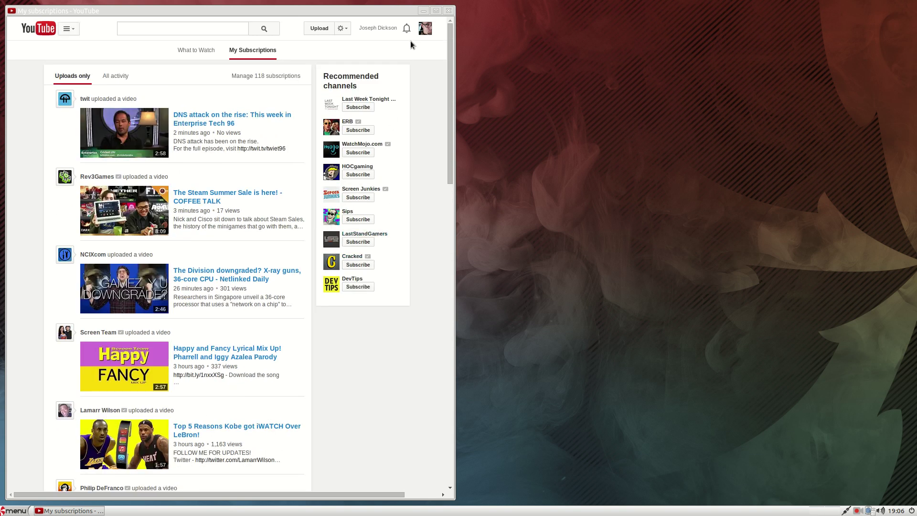
click(448, 10)
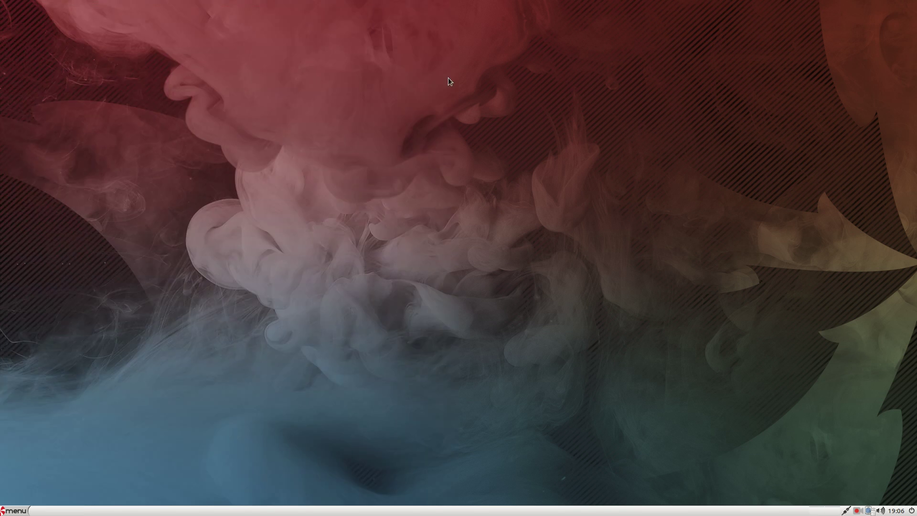
click(16, 511)
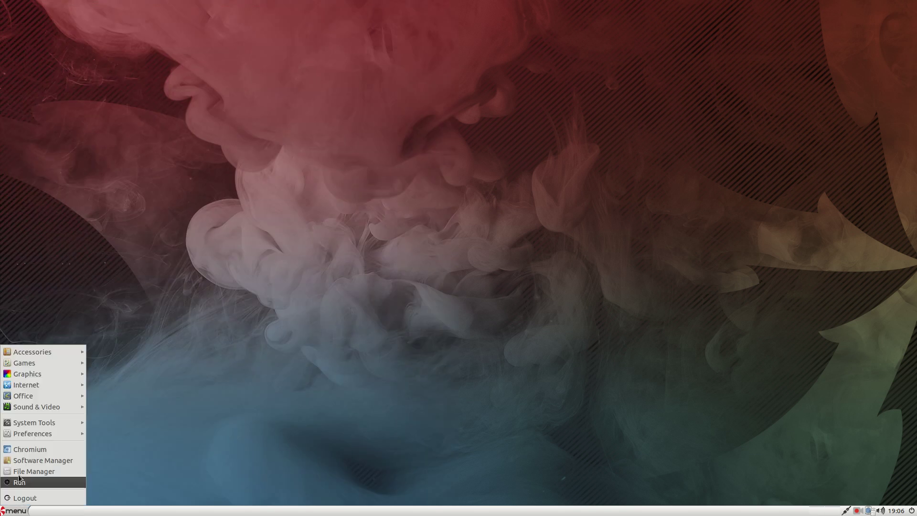
mouse_move(29, 378)
mouse_move(49, 390)
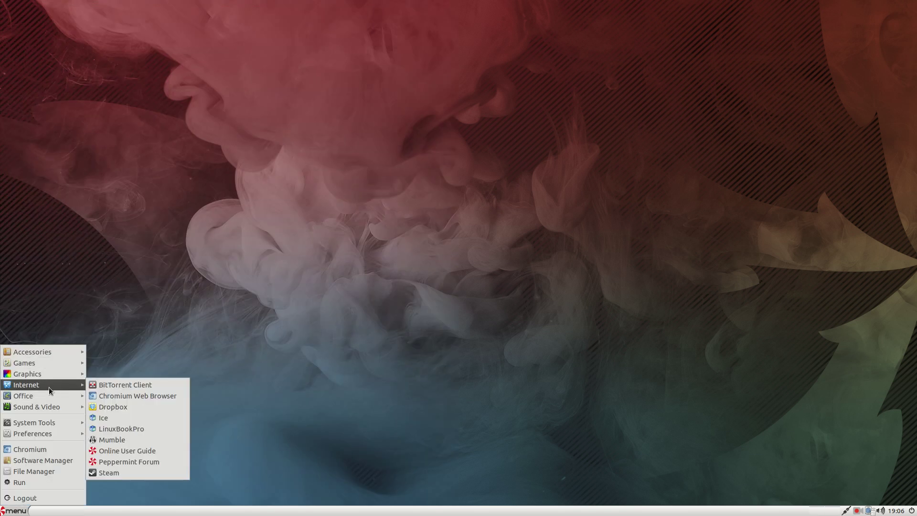
click(207, 347)
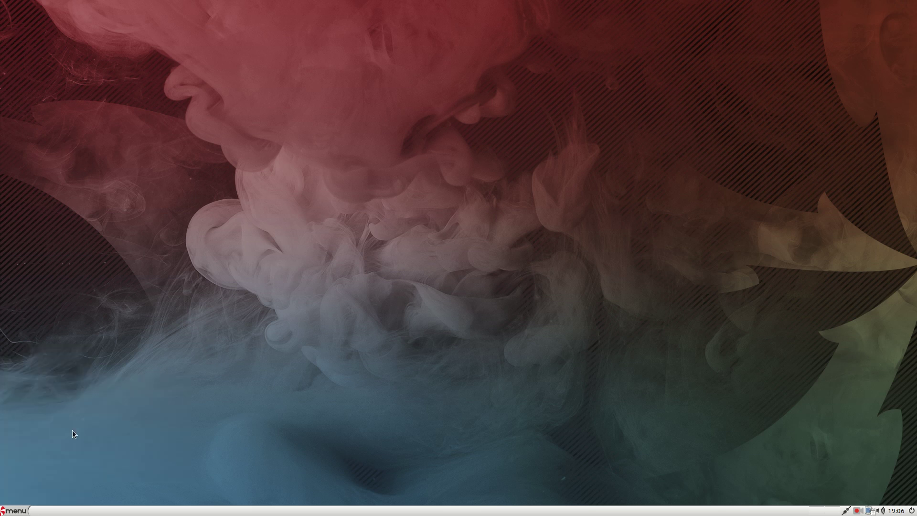
click(17, 511)
mouse_move(33, 354)
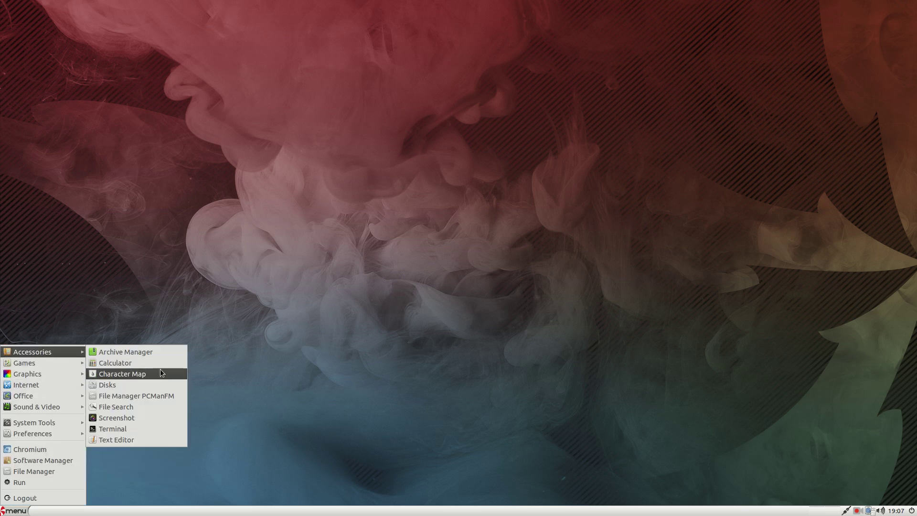
click(161, 385)
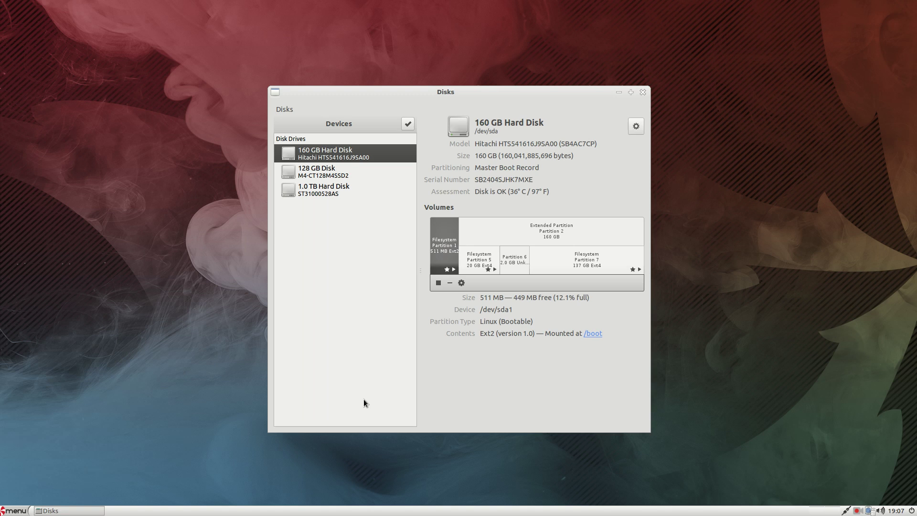
click(642, 92)
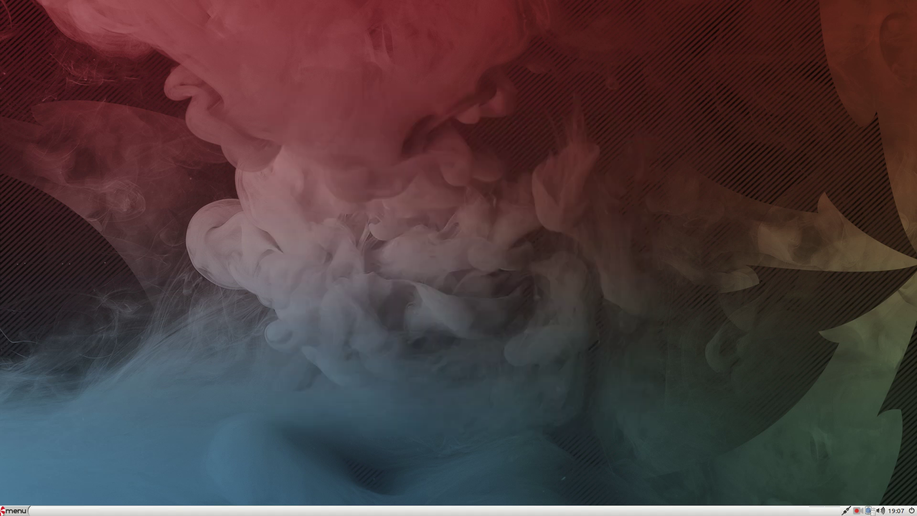
click(15, 510)
mouse_move(83, 357)
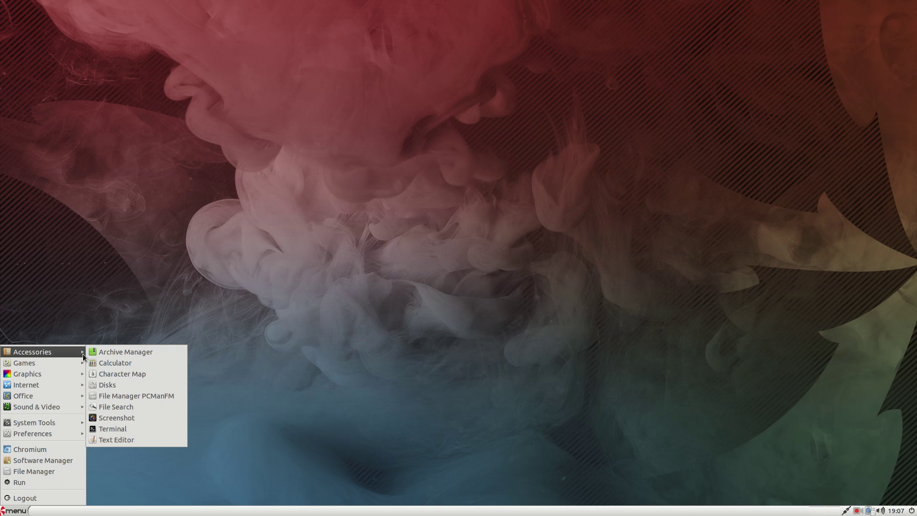
Launch PCManFM, show hidden files with Ctrl+H, and open .local/share/applications
click(118, 397)
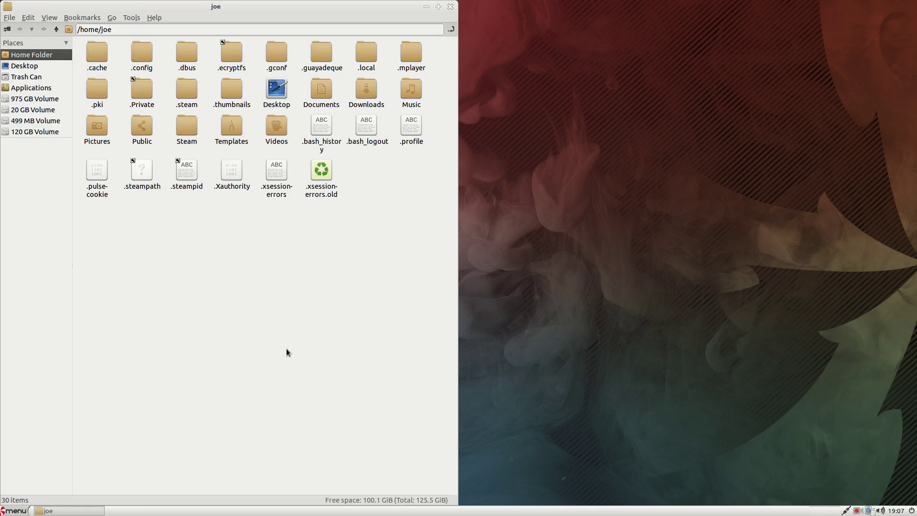
key(ctrl+h)
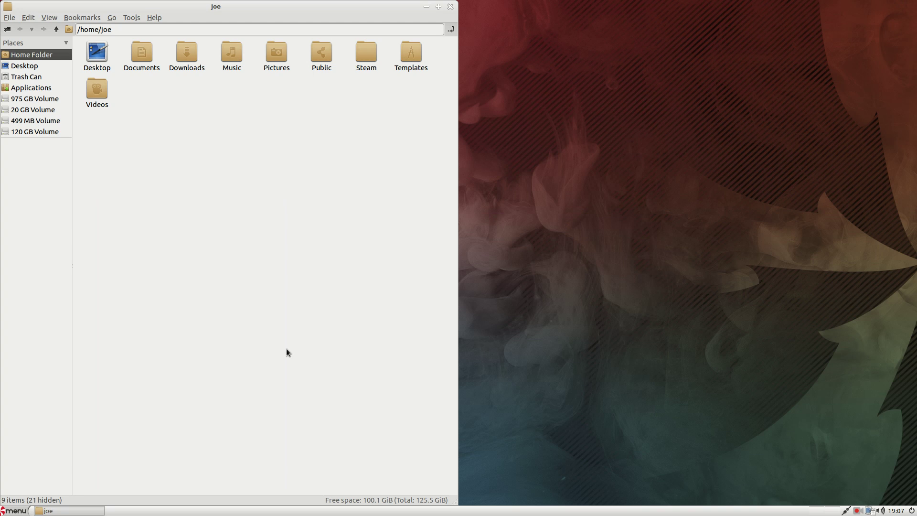
key(ctrl+h)
text(.l)
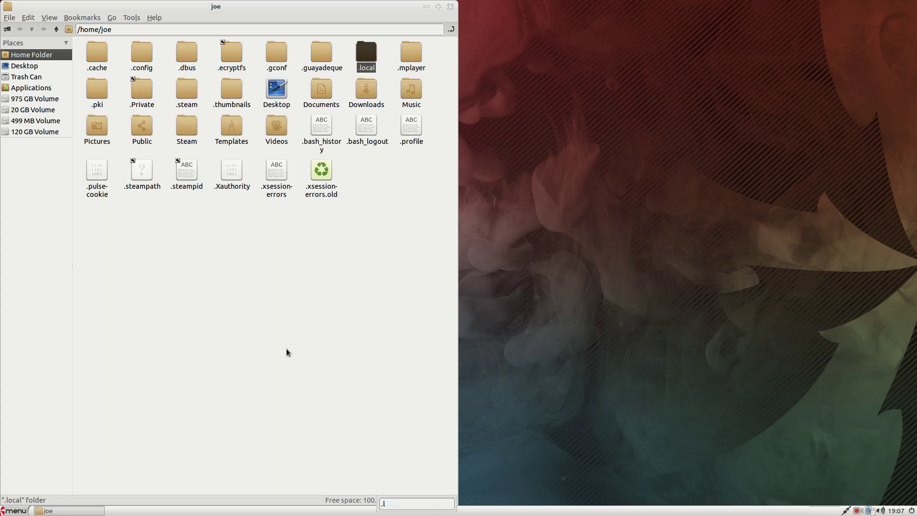
key(Return)
text(s)
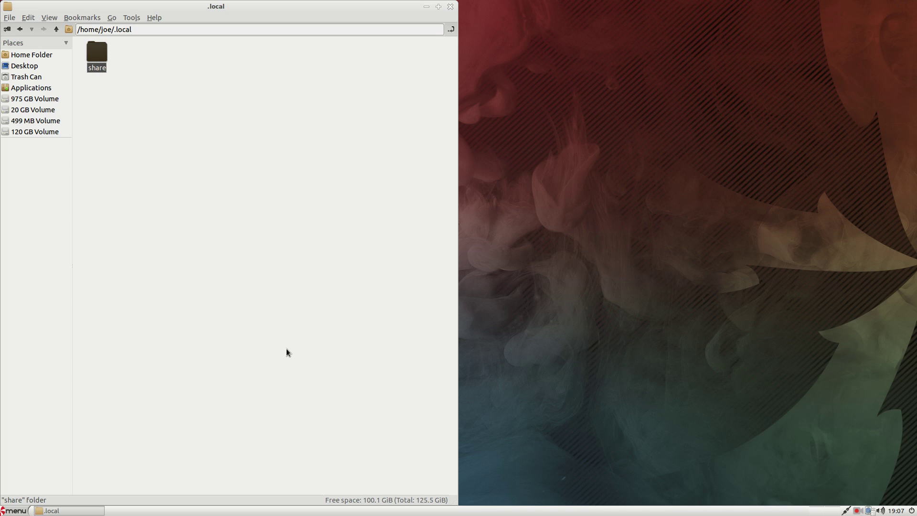
key(Return)
text(a)
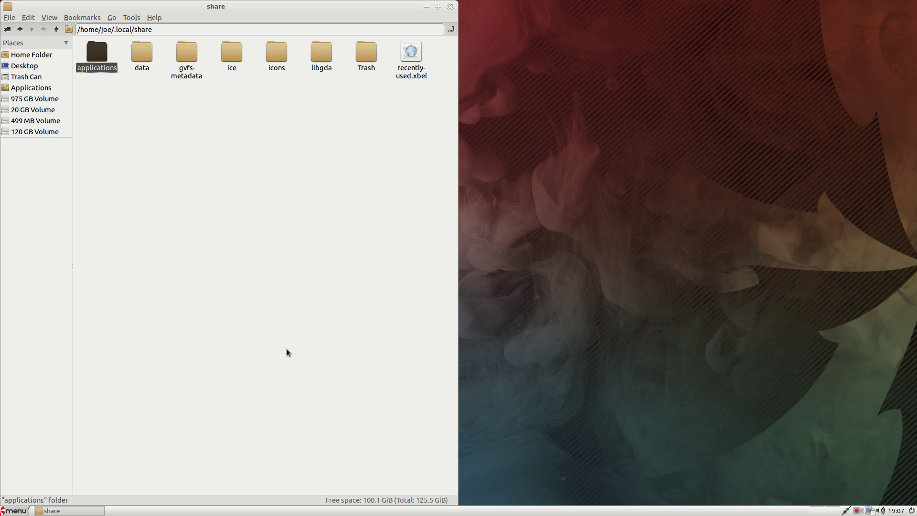
key(Return)
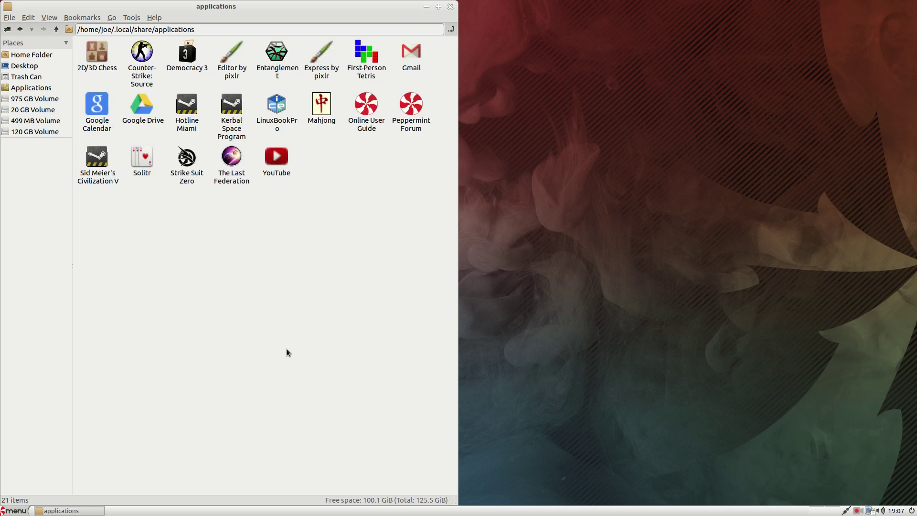
Select the YouTube launcher among the listed launchers
key(Right)
key(Right)
key(Right)
key(Right)
key(Right)
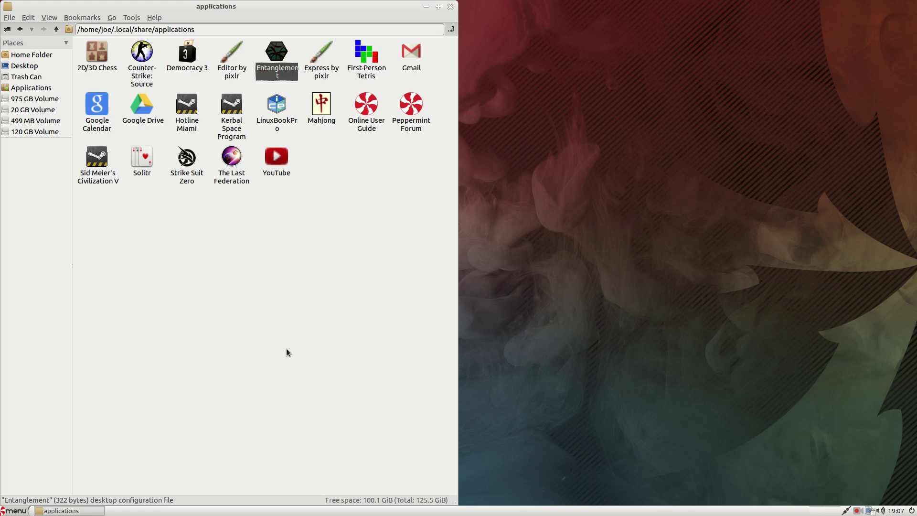
key(Down)
key(Down)
click(270, 239)
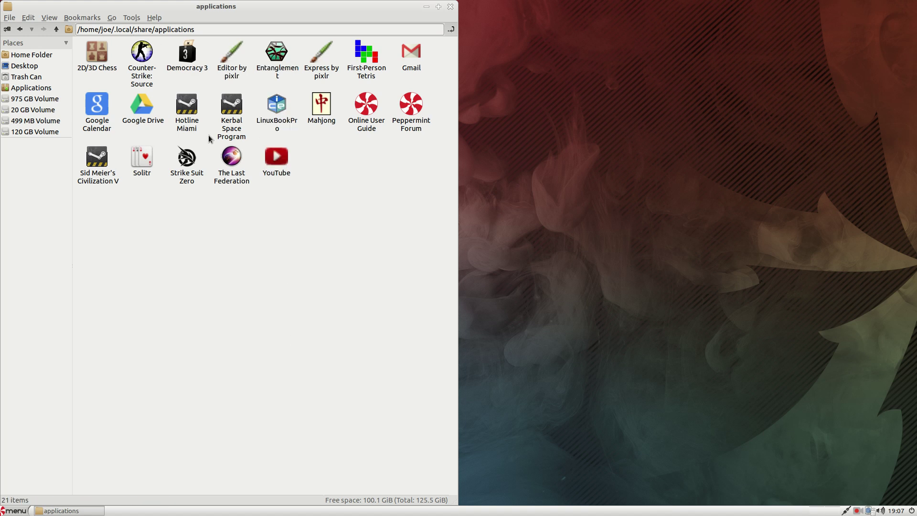
click(281, 162)
Open the Properties of youtube.desktop, briefly checking and closing the icon chooser
right_click(281, 162)
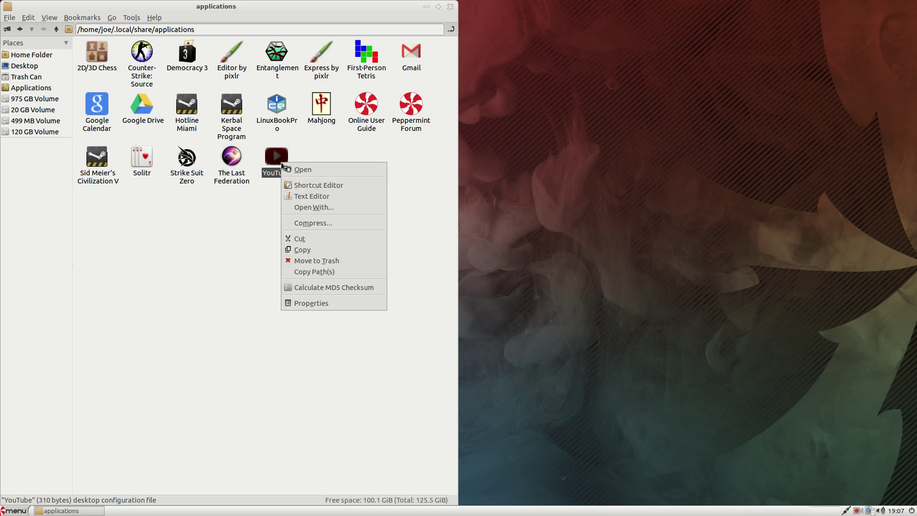
click(314, 305)
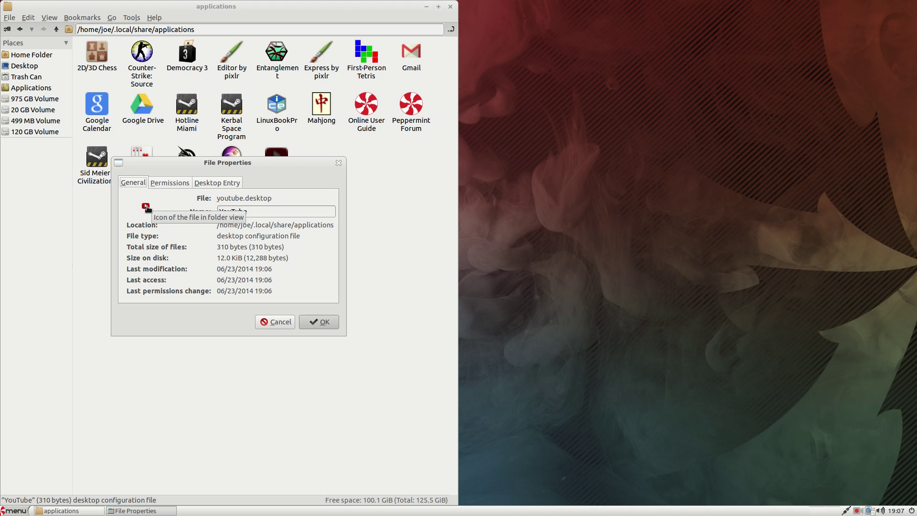
click(146, 206)
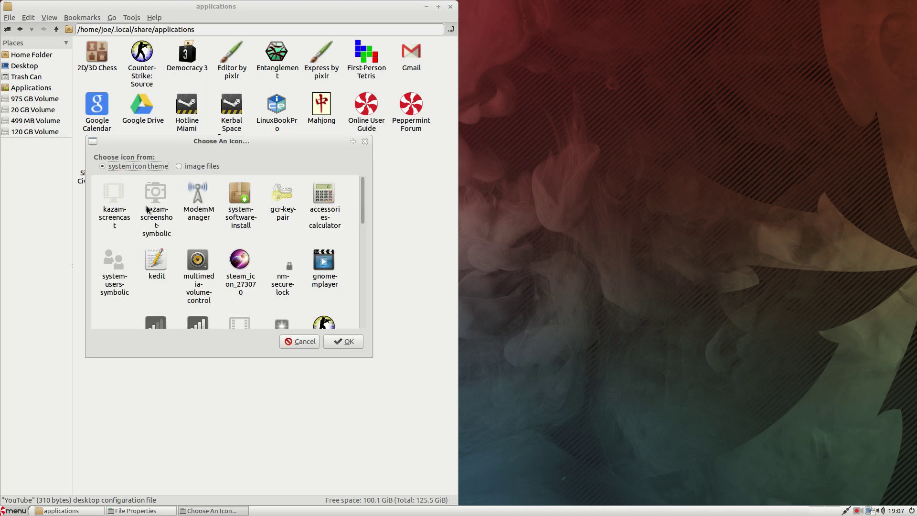
click(365, 141)
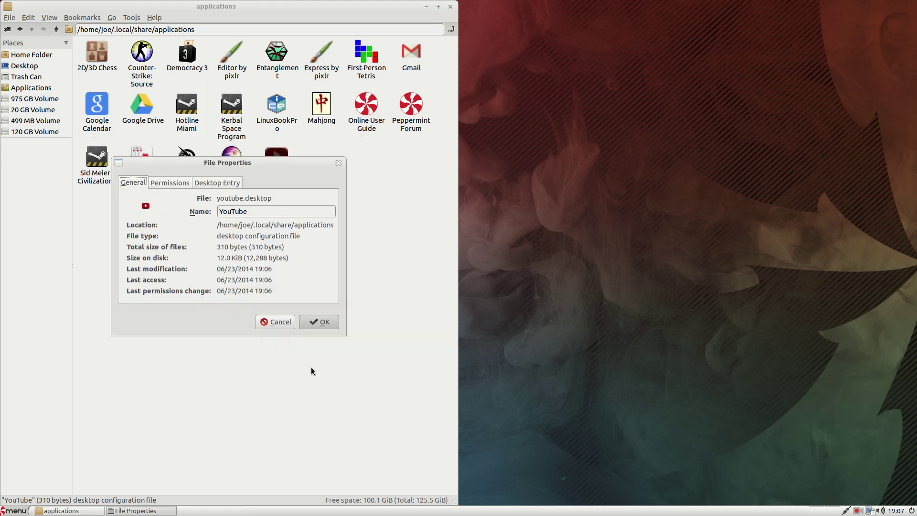
click(14, 510)
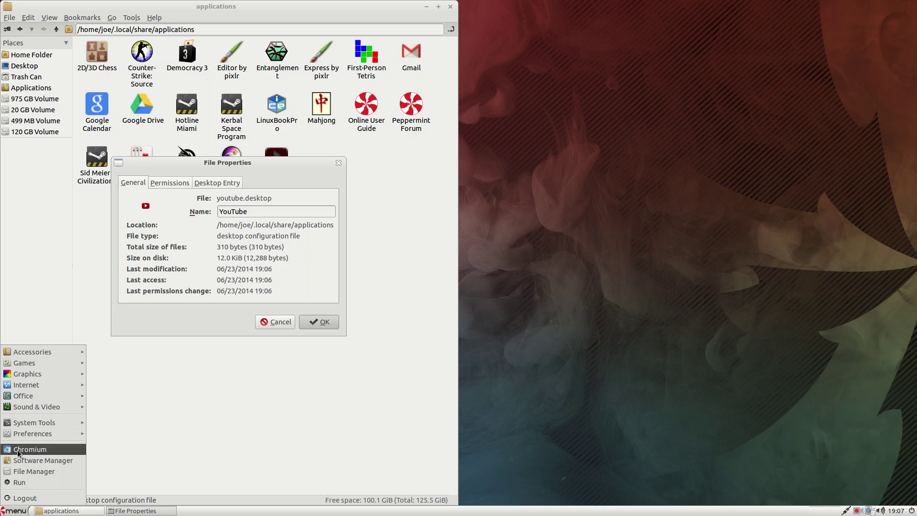
Launch Chromium and snap it to the right half of the screen
click(45, 443)
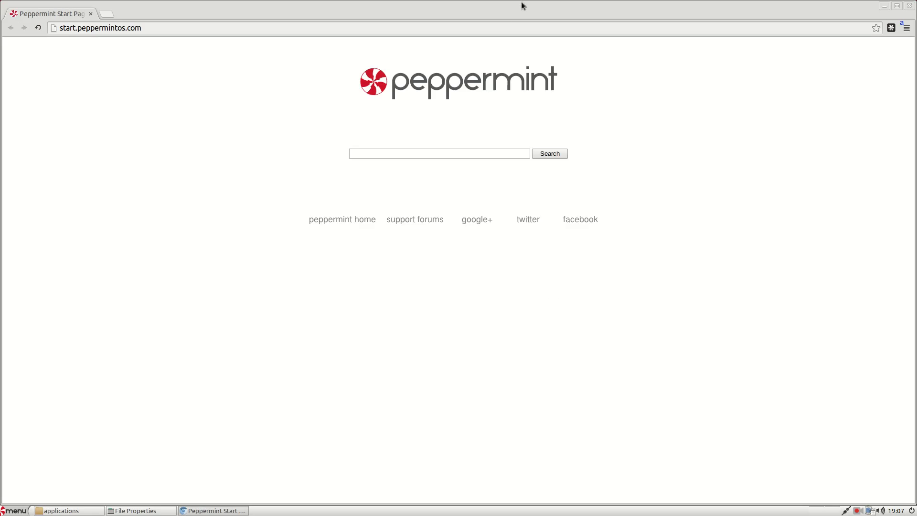
drag(521, 1, 912, 146)
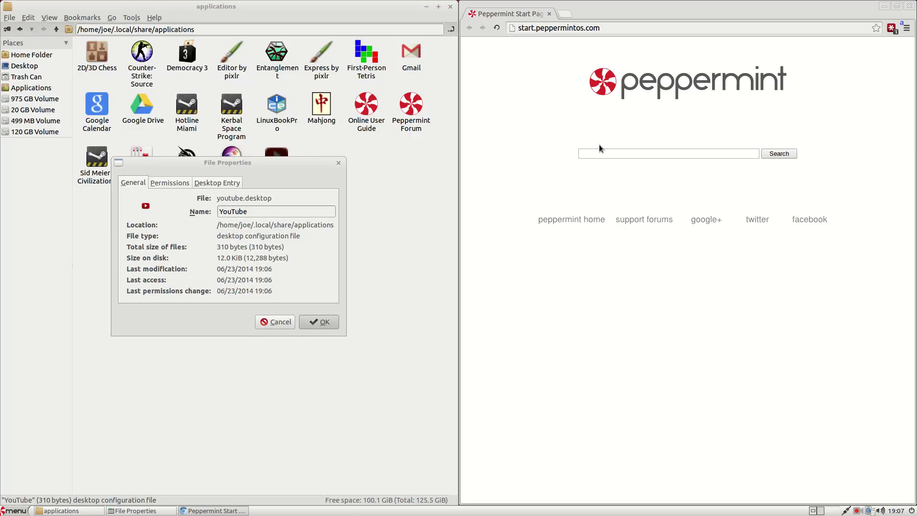
key(ctrl+l)
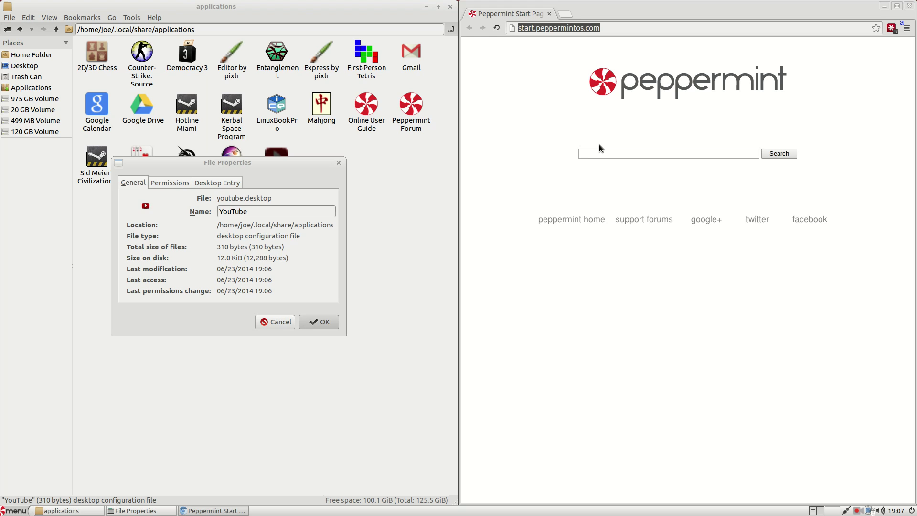
text(you)
key(Down)
key(Down)
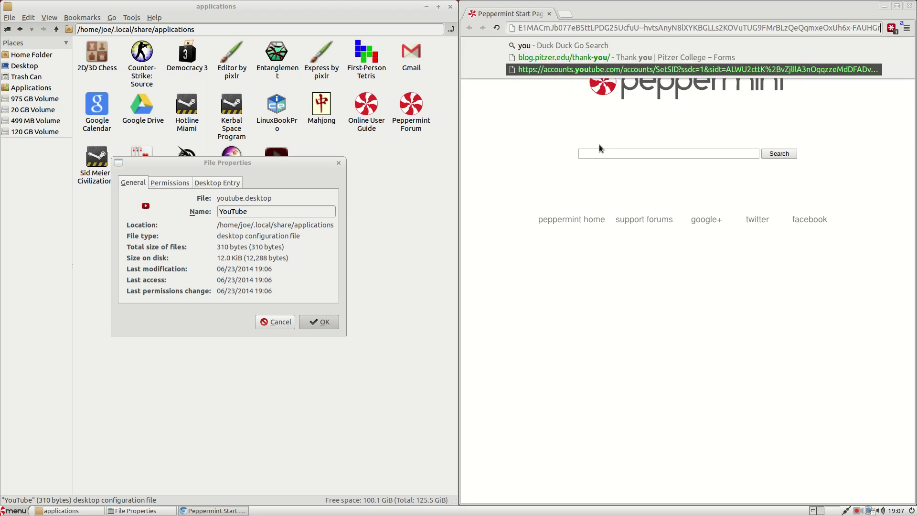
Search 'youtube icon' and open the first result's full-size youtube-icon.png
click(608, 157)
text(yout)
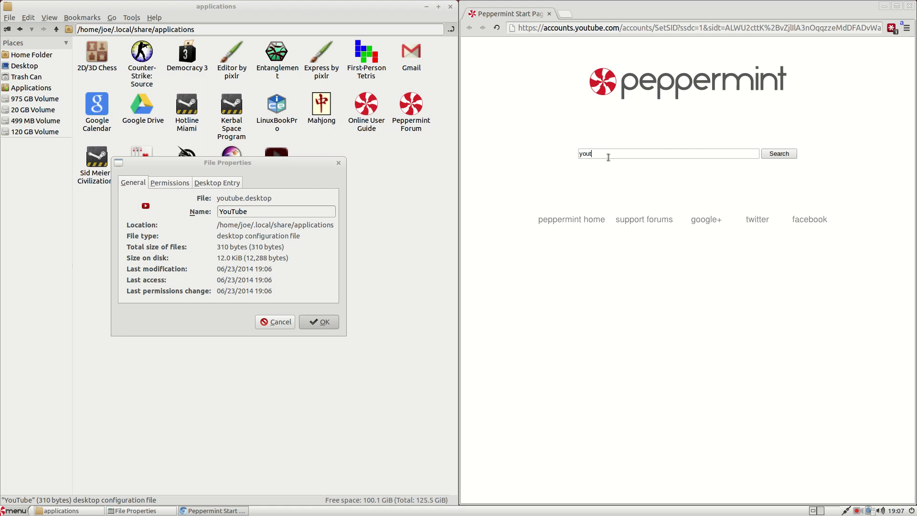
text(ube icon)
key(Return)
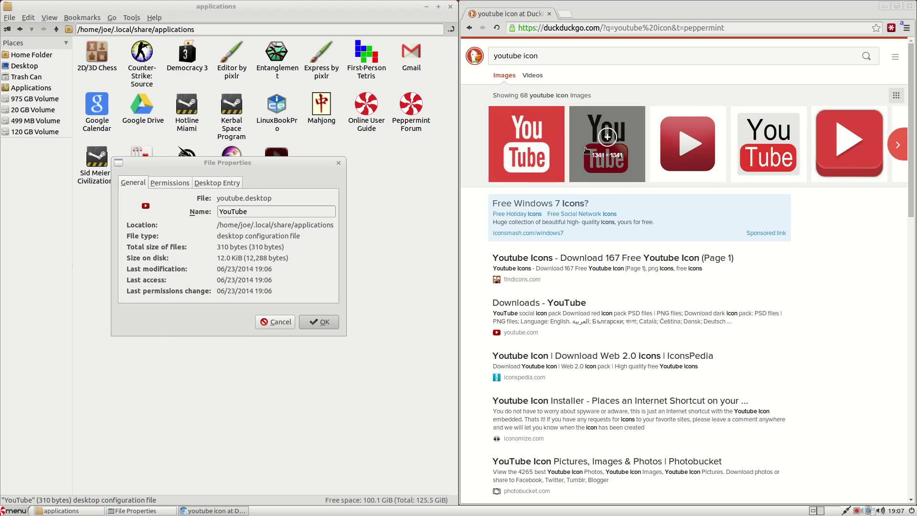
click(528, 161)
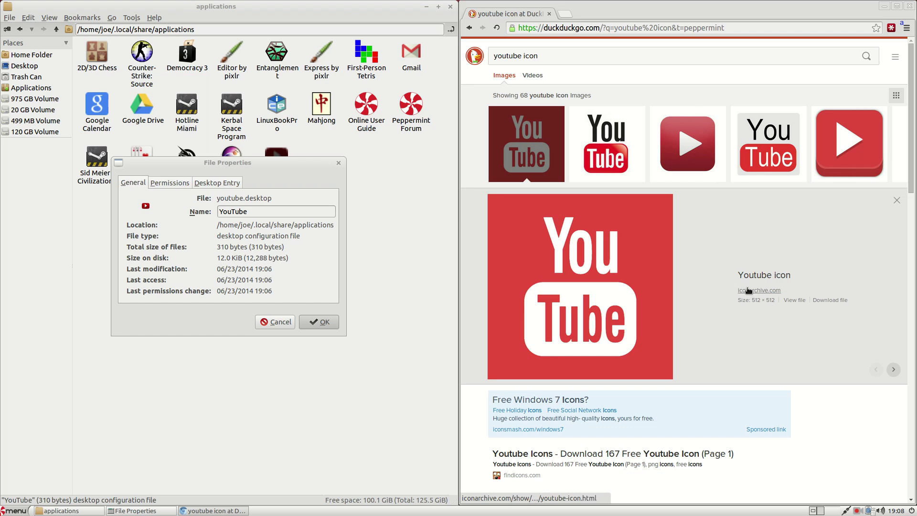
click(829, 300)
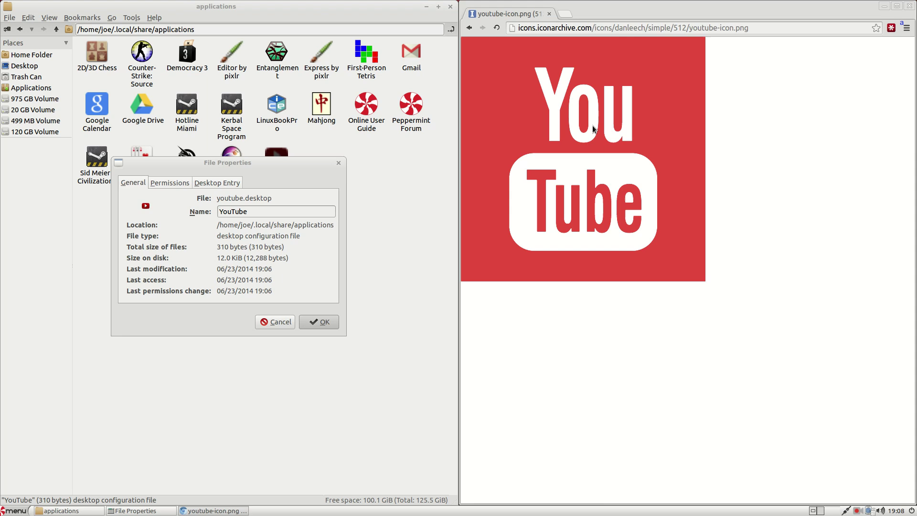
Save youtube-icon.png into the Pictures folder with Save image as
right_click(592, 142)
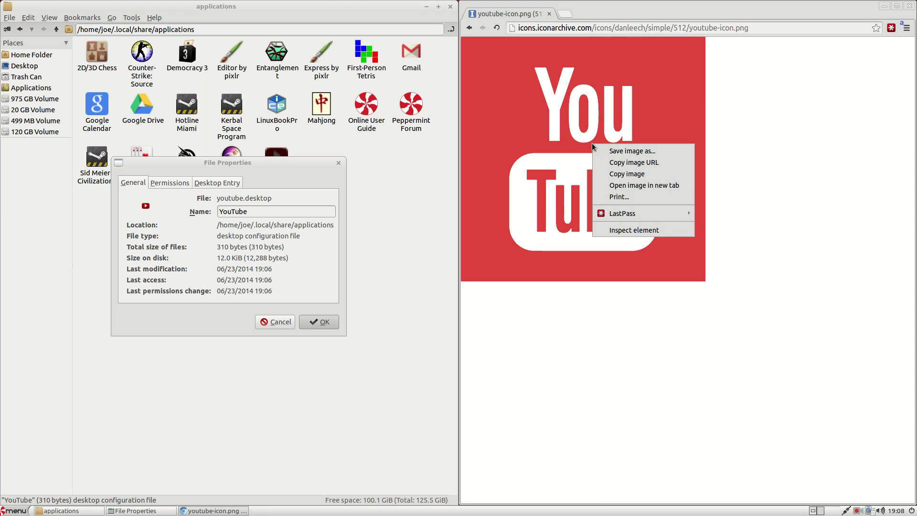
click(623, 173)
right_click(622, 165)
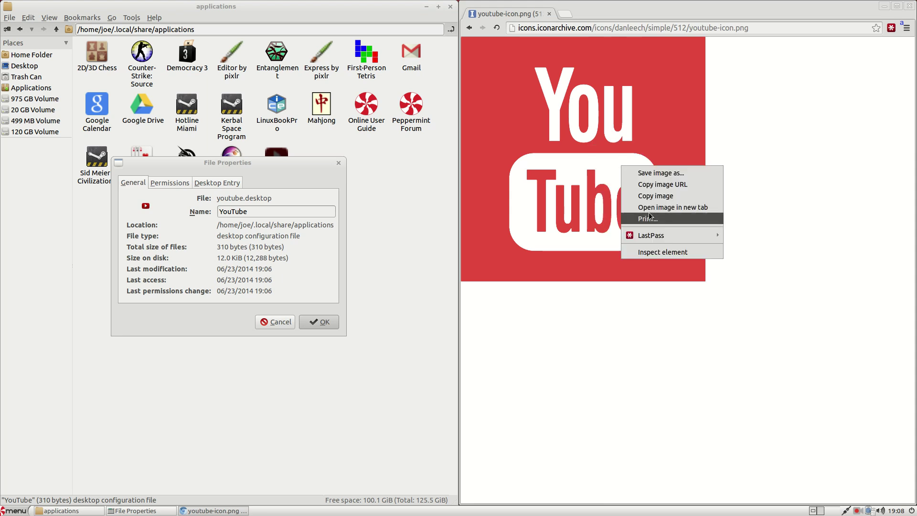
click(661, 174)
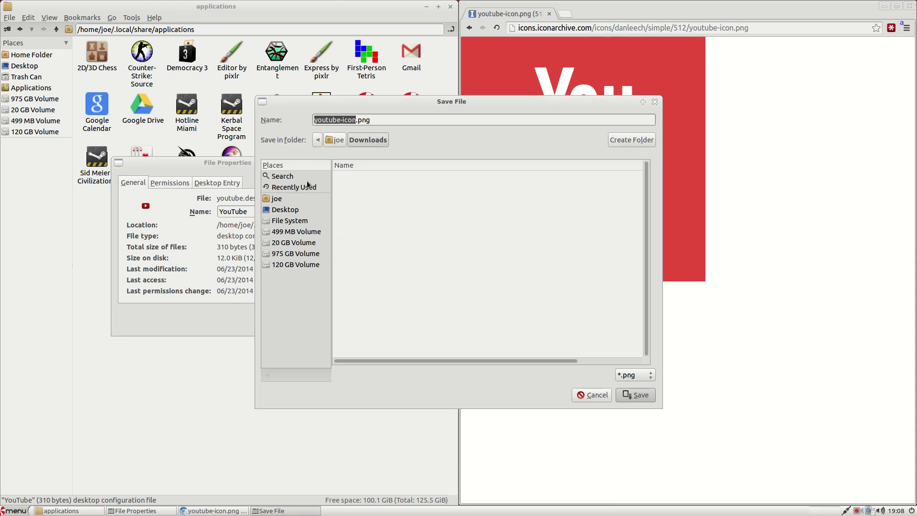
click(336, 142)
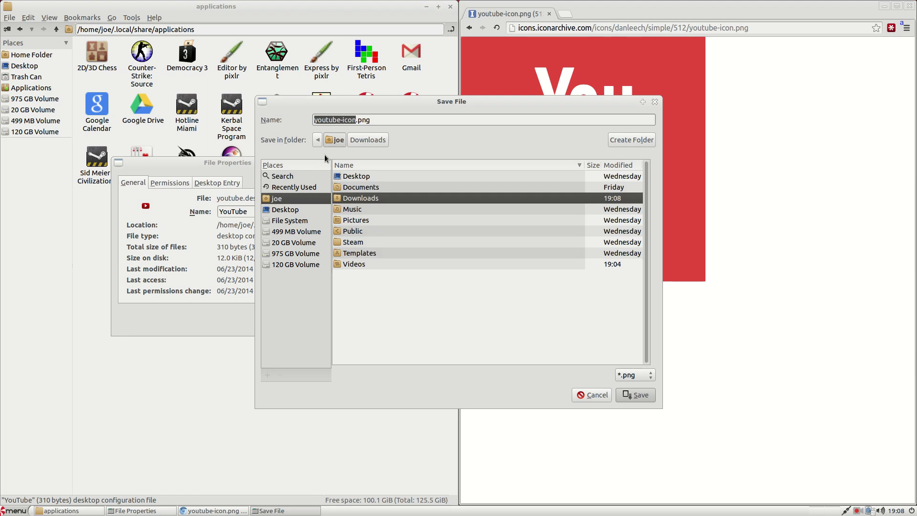
click(359, 220)
double_click(359, 220)
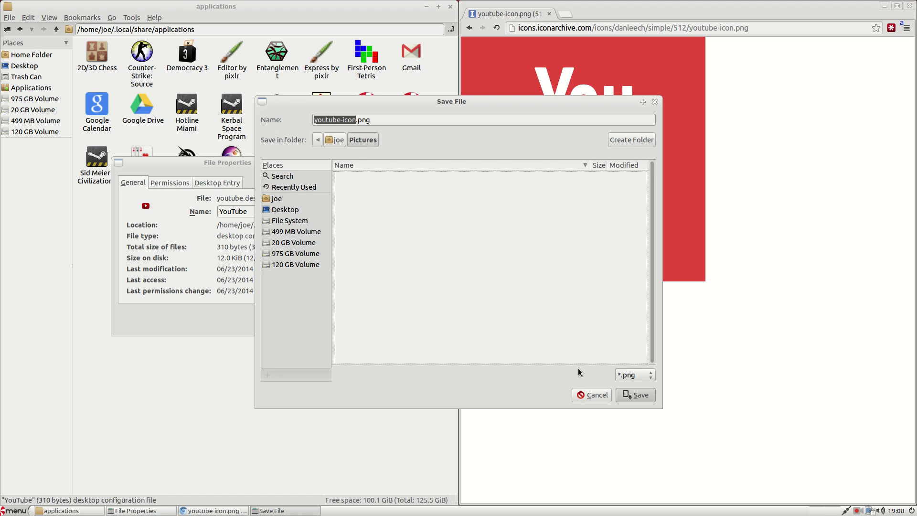
click(623, 397)
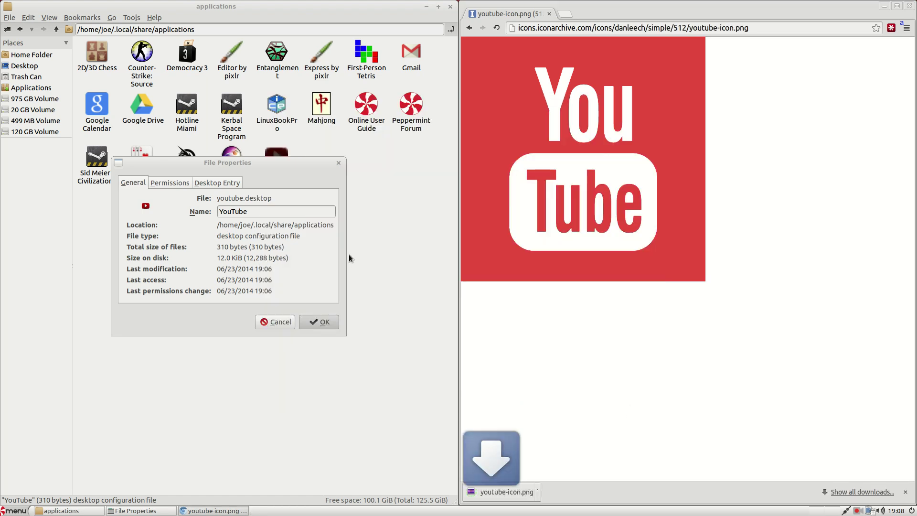
Pick the image file youtube-icon.png as the YouTube launcher's icon
click(146, 206)
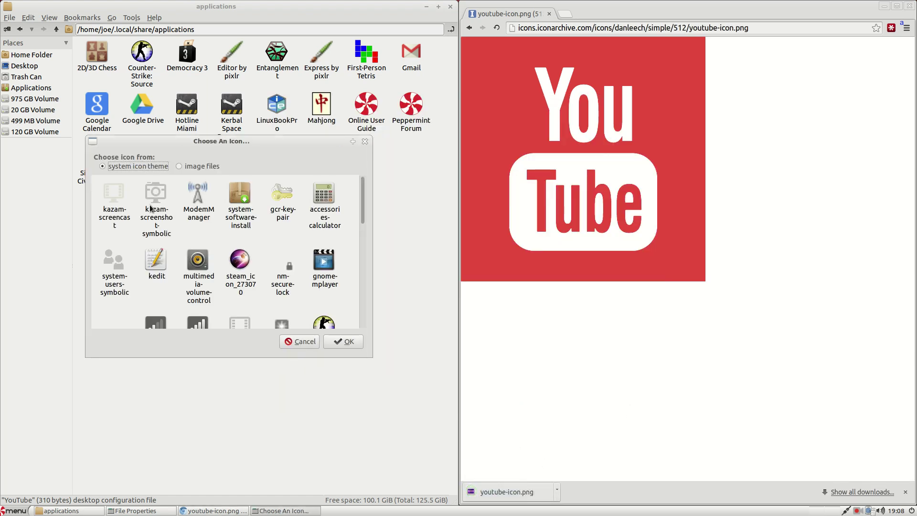
click(196, 166)
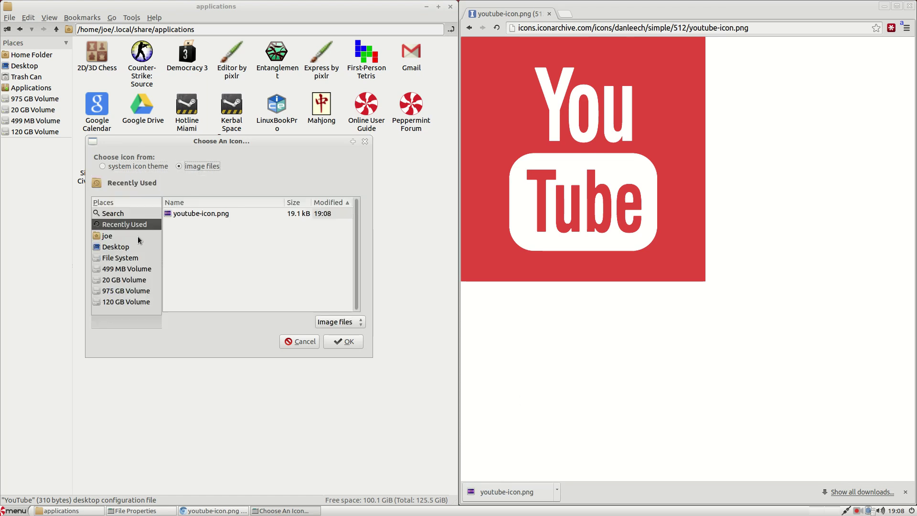
click(208, 213)
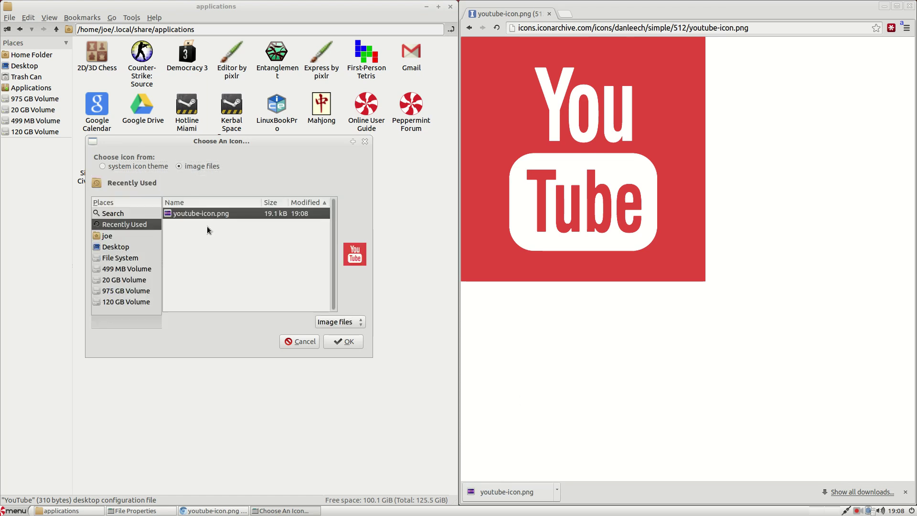
click(343, 340)
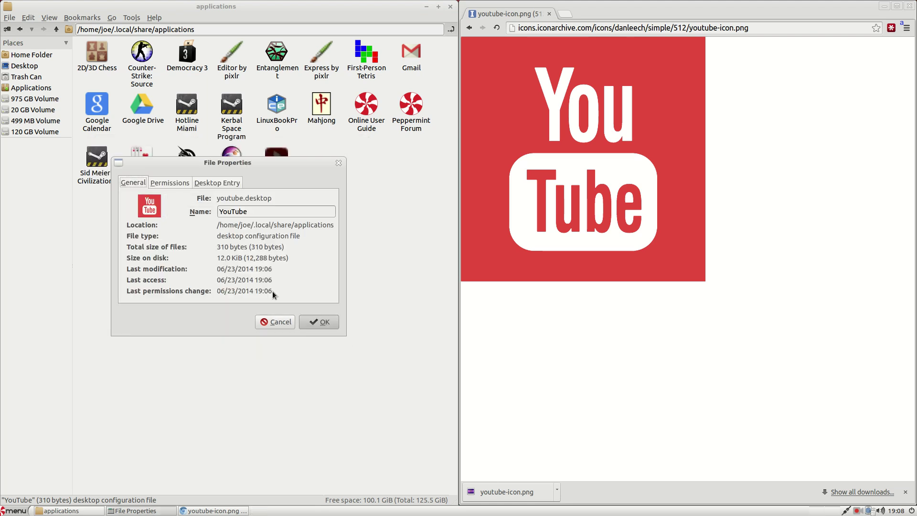
Browse the application menu categories, then close it without launching anything
click(21, 512)
mouse_move(29, 385)
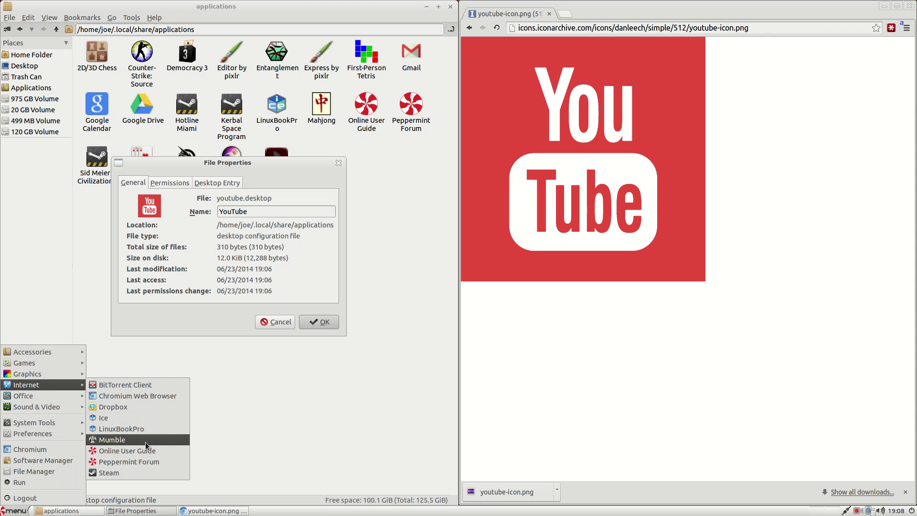
mouse_move(35, 407)
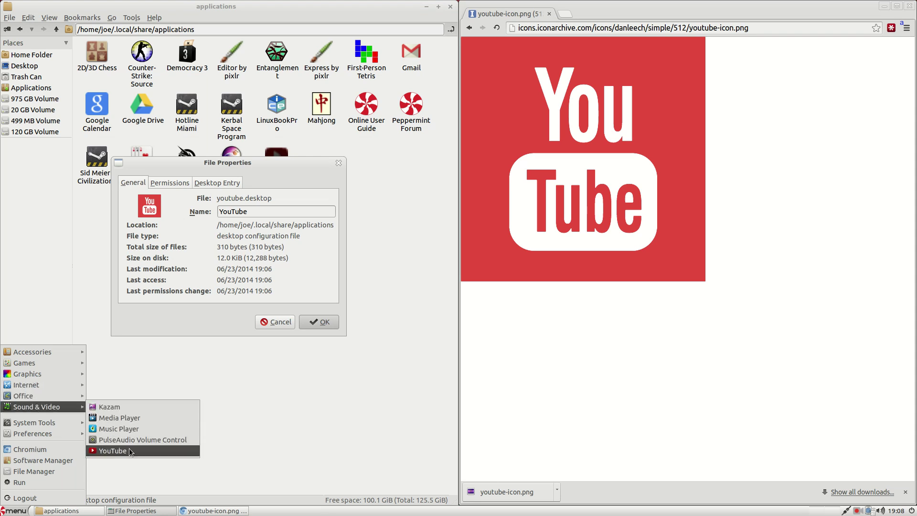
click(321, 322)
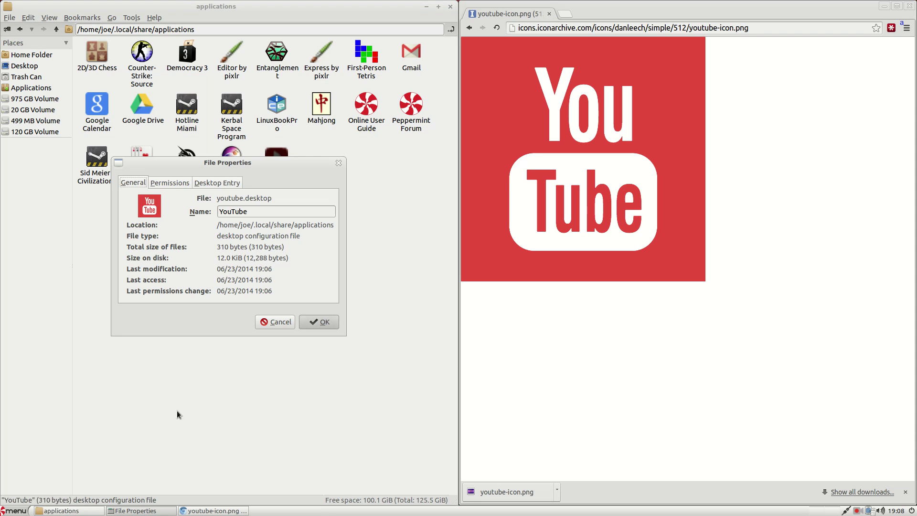
Confirm the youtube-icon.png icon in File Properties and refocus the applications folder
click(329, 320)
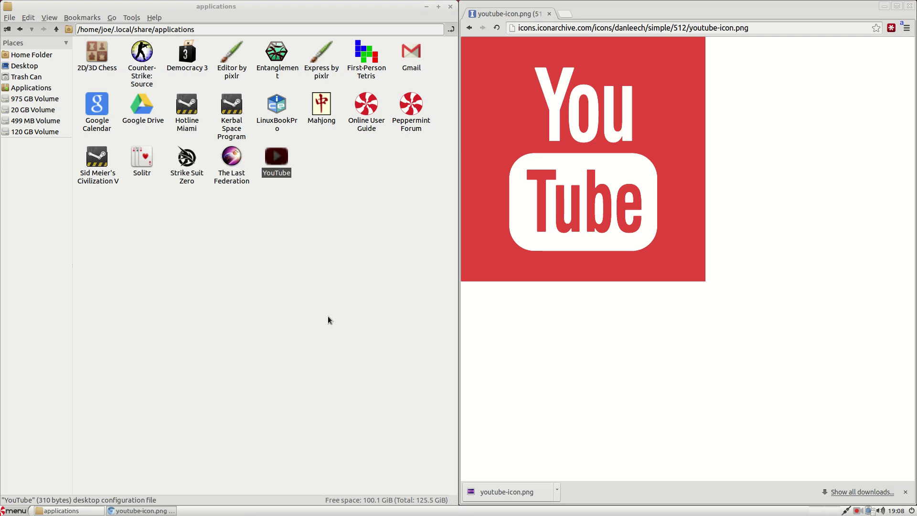
click(293, 221)
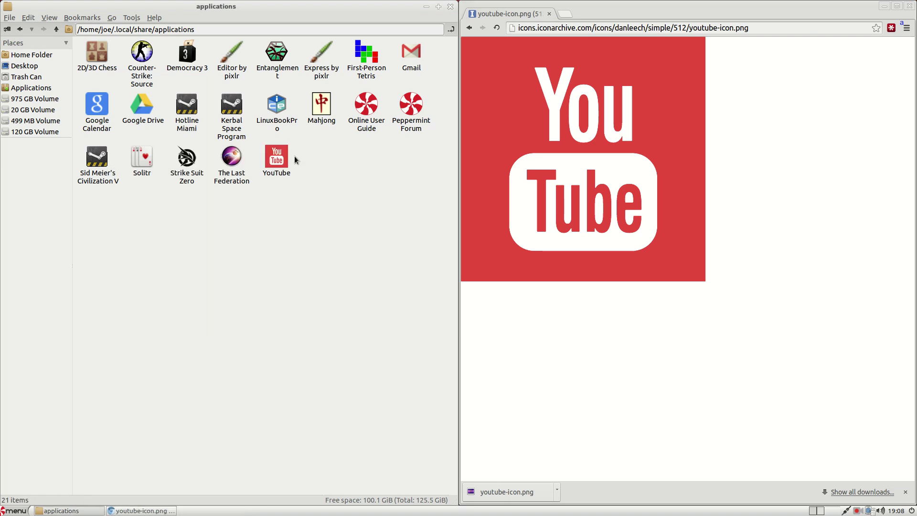
click(16, 511)
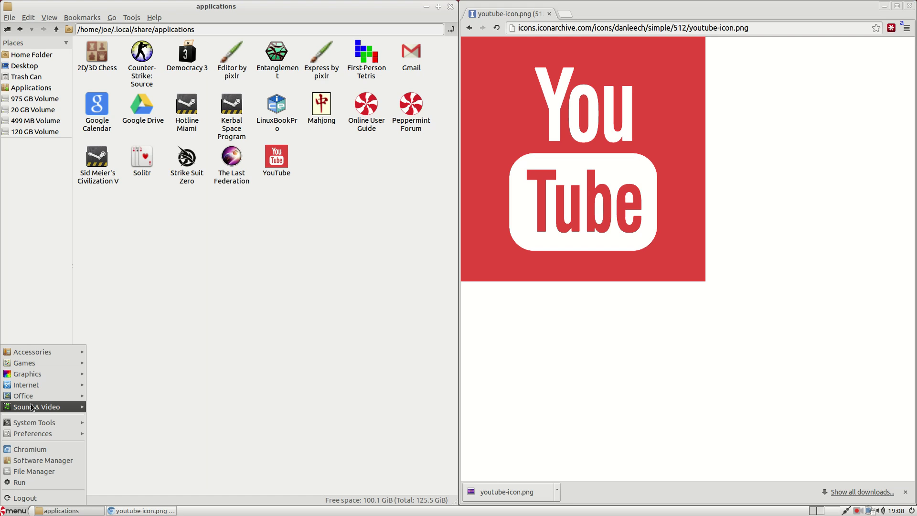
mouse_move(43, 407)
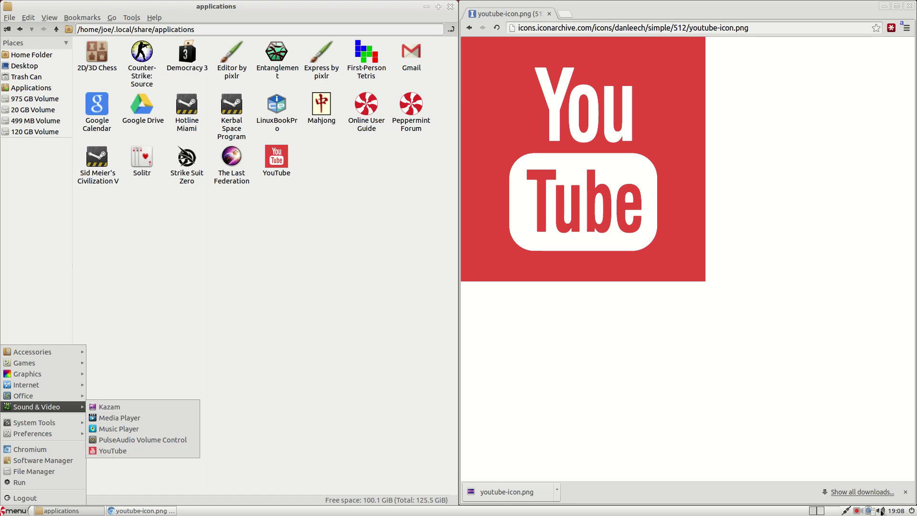
Click the bottom-right panel area, then reopen the menu to Sound & Video's YouTube entry
click(860, 511)
click(860, 511)
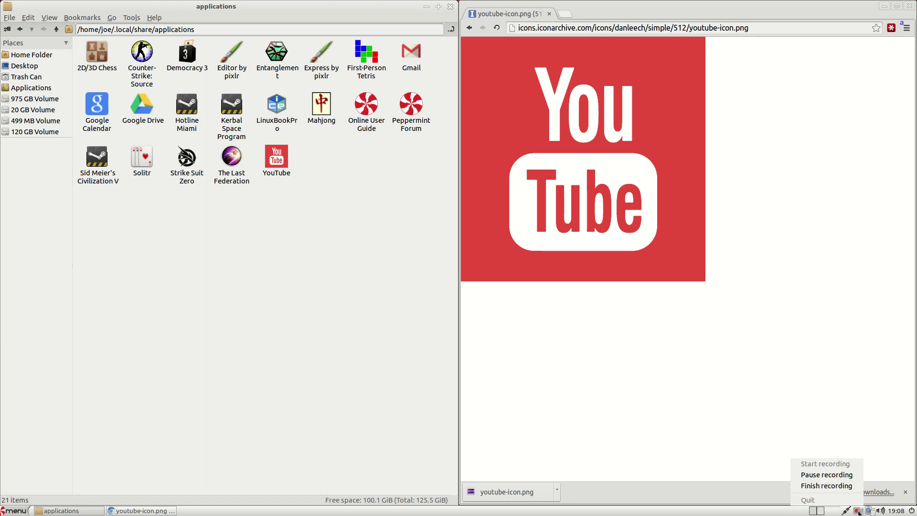
click(833, 478)
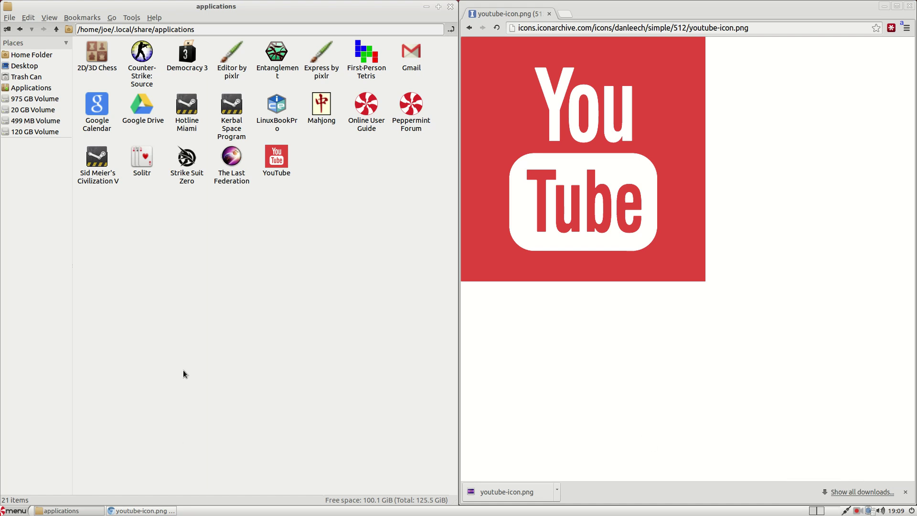
click(15, 510)
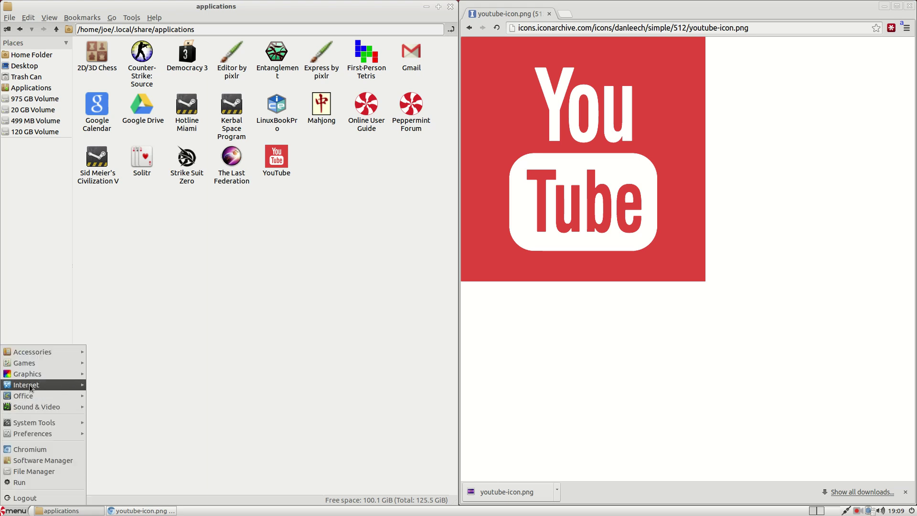
mouse_move(30, 397)
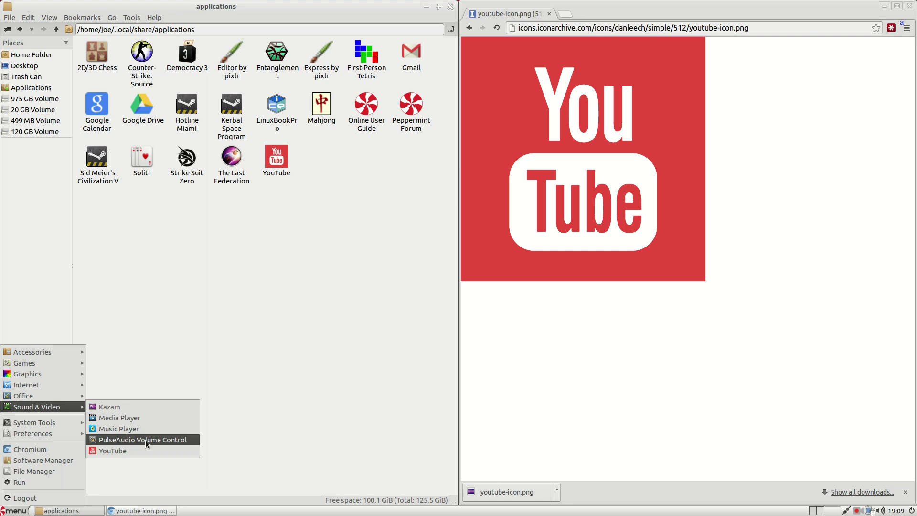
Launch the YouTube web app, tile it on the right half, then cycle between open windows
click(102, 452)
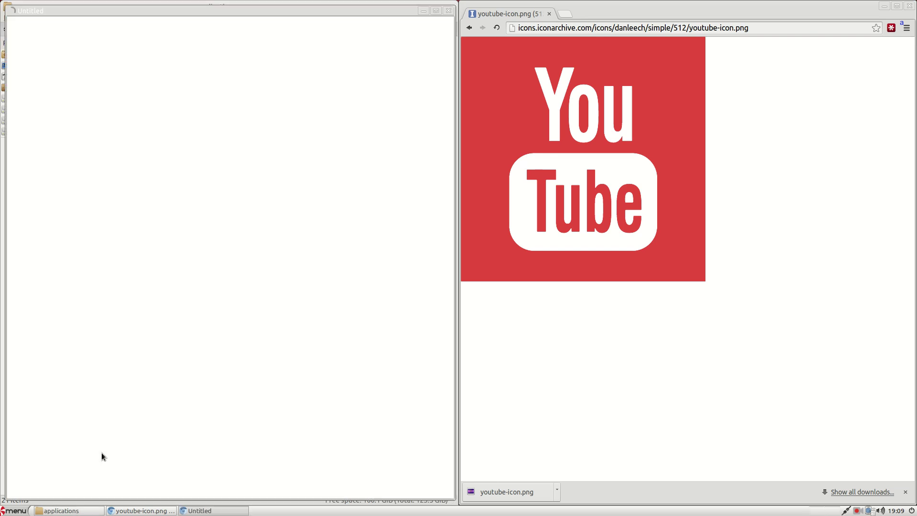
drag(250, 11, 913, 82)
key(alt+Tab)
key(alt+Tab)
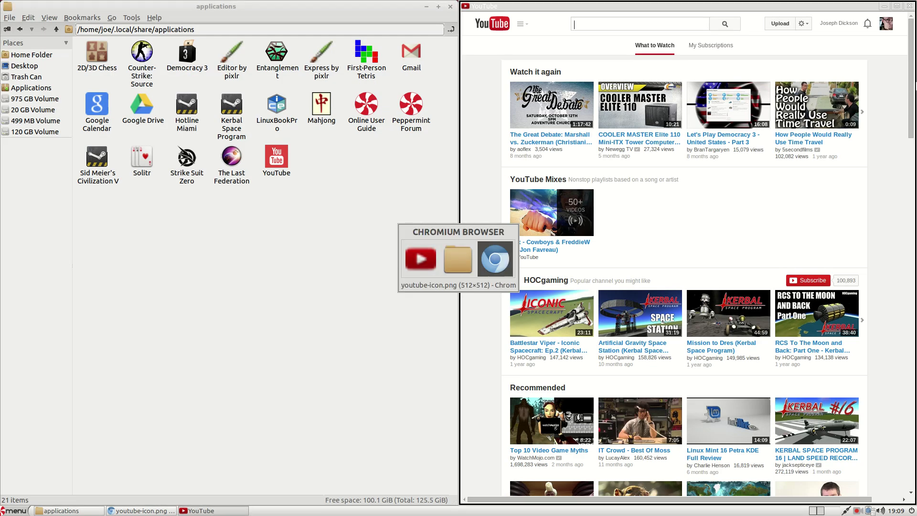
key(alt+shift+Tab)
key(alt+Tab)
key(alt+shift+Tab)
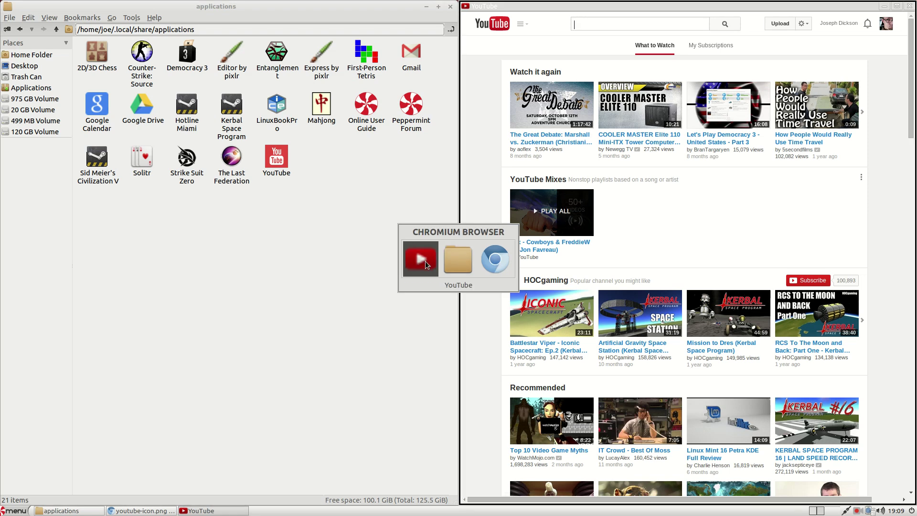
key(alt+Tab)
key(alt+Tab)
key(alt+Tab)
key(alt+Tab)
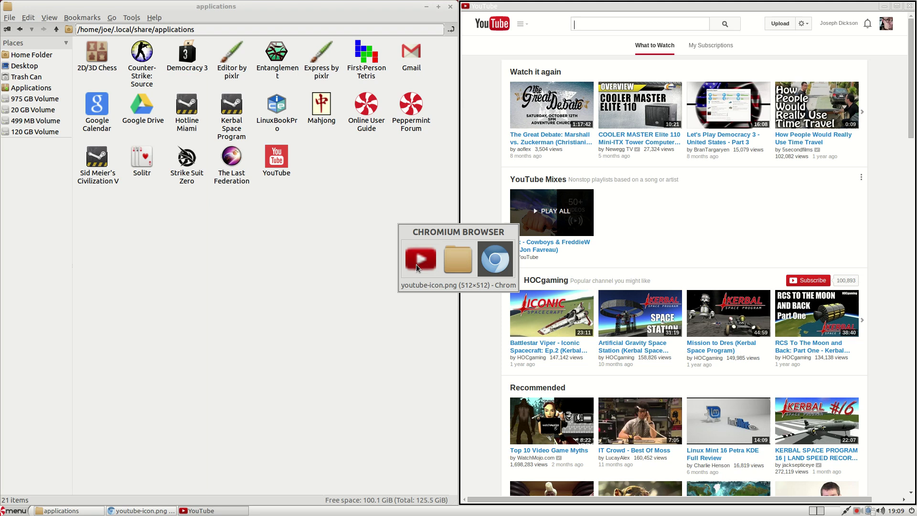
key(alt+Tab)
key(alt+Tab)
key(alt+Tab)
key(alt+Tab)
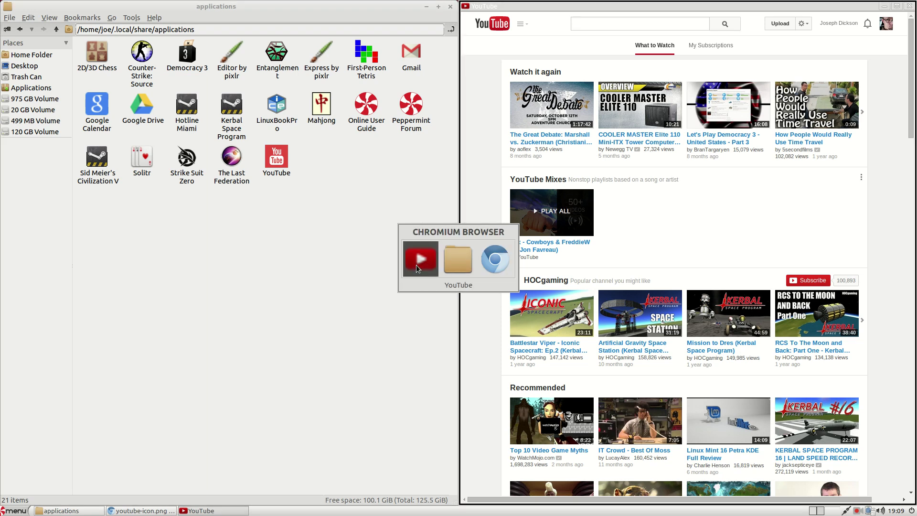
Bring the icon-image browser window forward and untile it toward the left
key(alt+Tab)
key(alt+Tab)
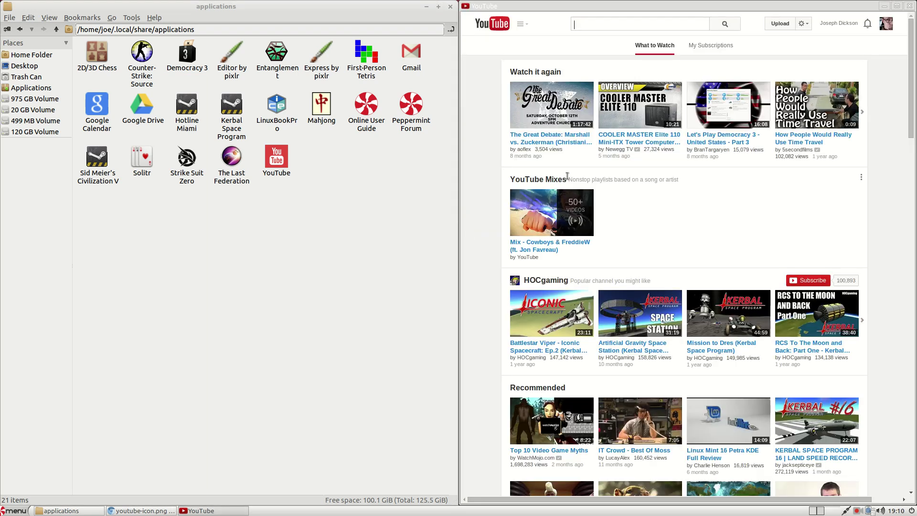
key(alt+Tab)
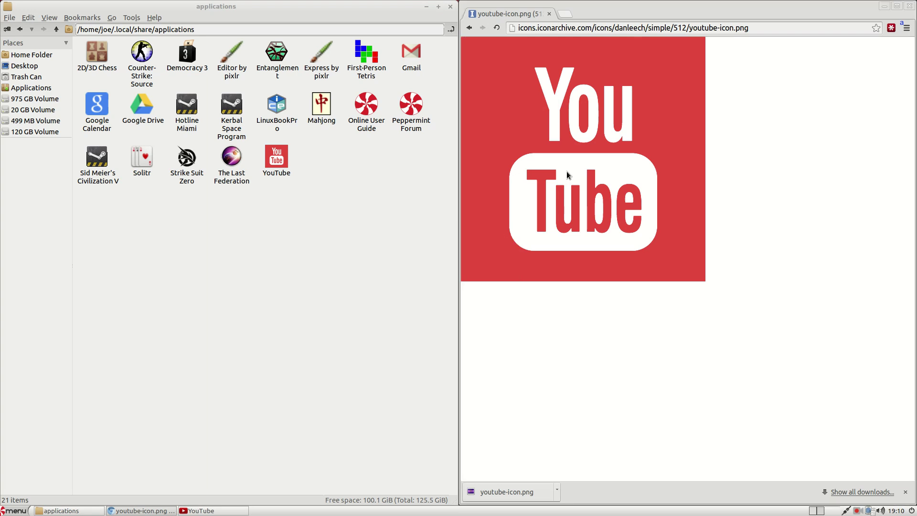
drag(810, 6, 447, 63)
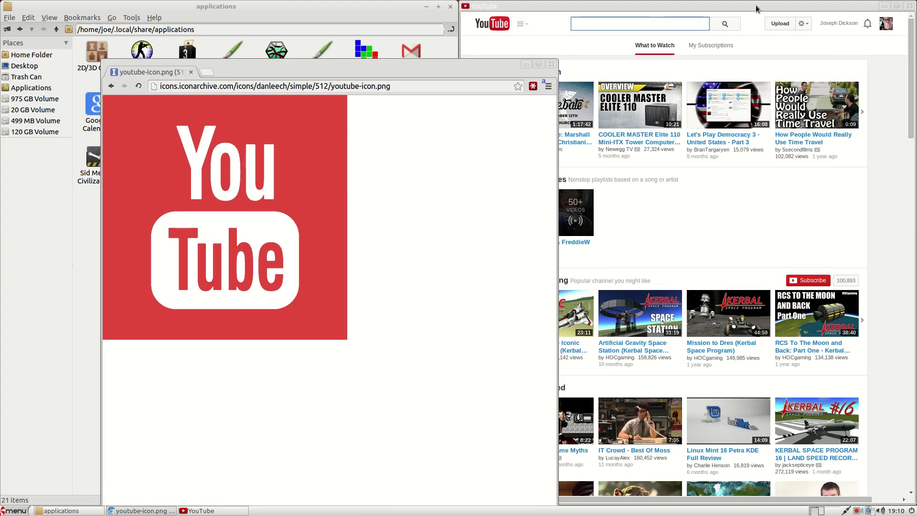
Close the YouTube app, icon-image browser and applications folder windows
click(912, 6)
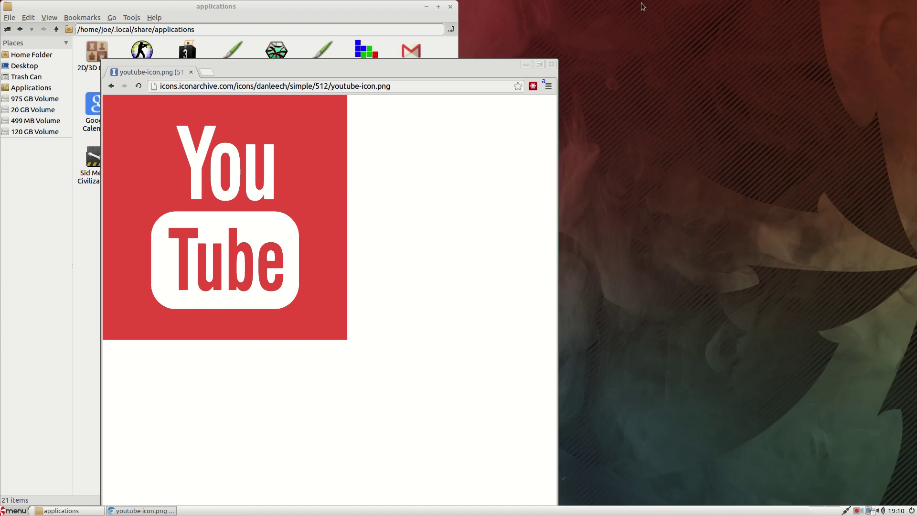
click(552, 64)
click(450, 6)
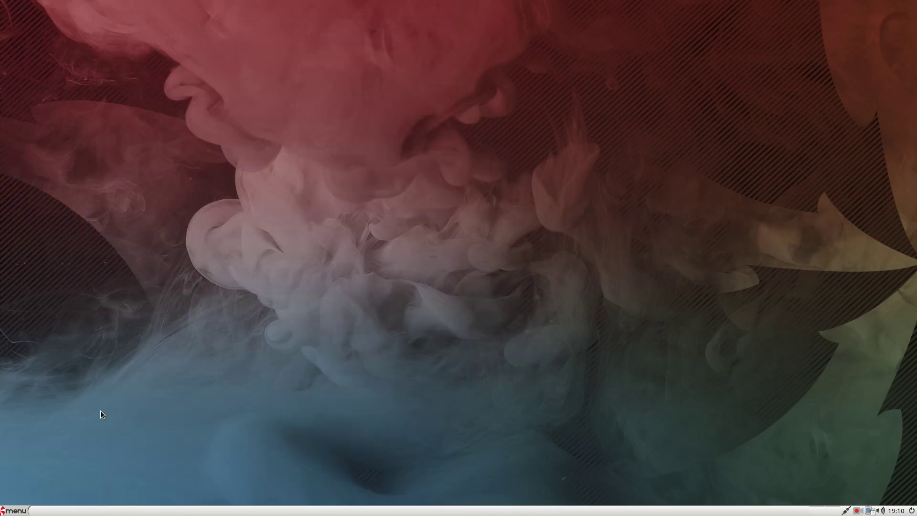
click(13, 512)
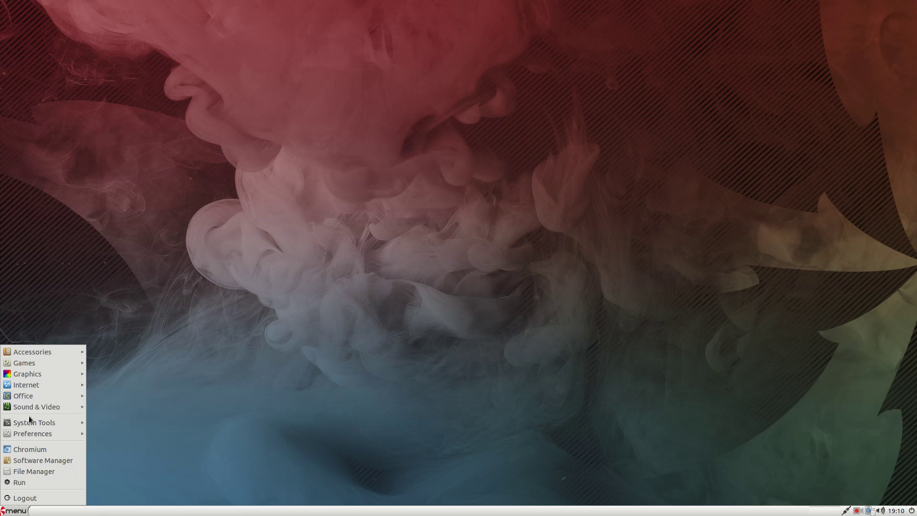
Open Peppermint Control Center and view its Keyboard & Pointer settings
mouse_move(65, 436)
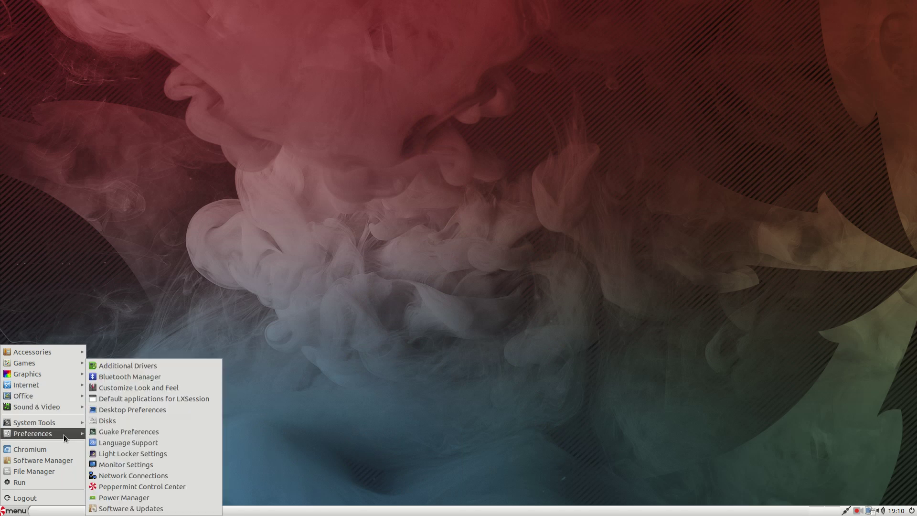
click(141, 487)
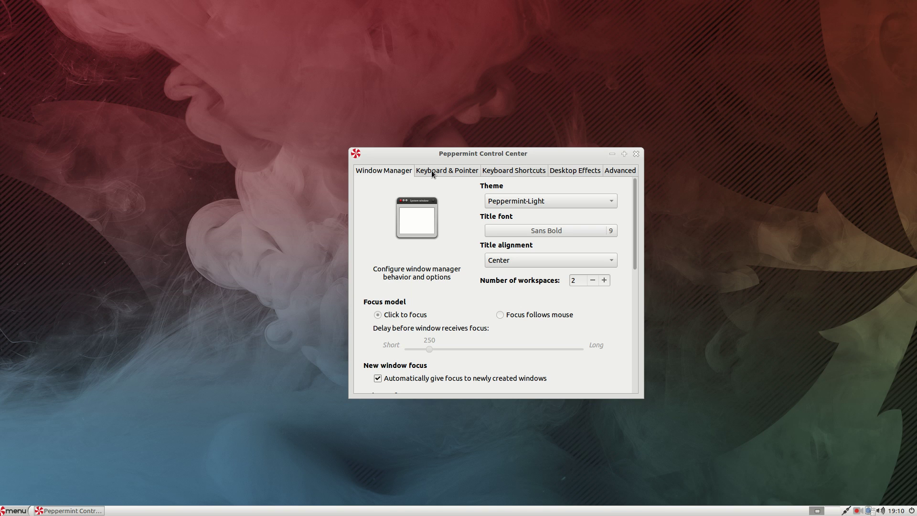
click(431, 172)
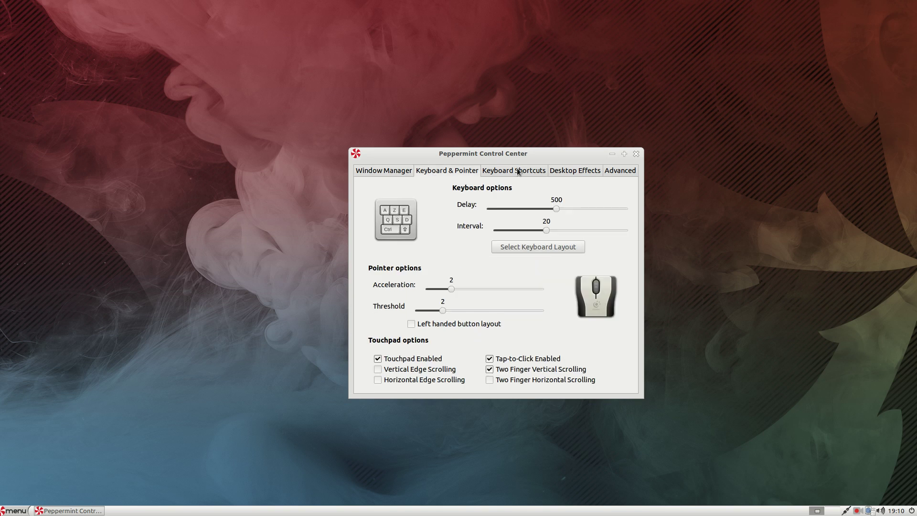
Try the Orion-Peppermint window theme, revert to Peppermint-Light, then return to Keyboard & Pointer
click(389, 170)
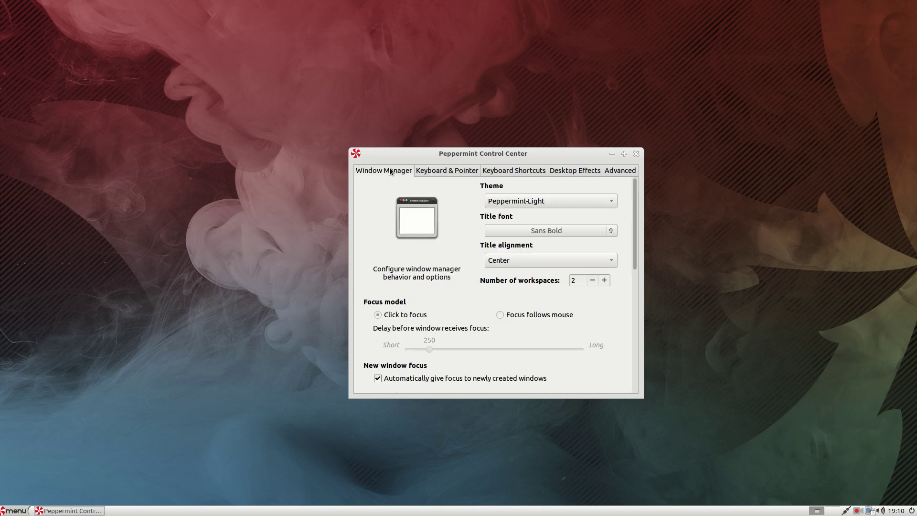
click(508, 200)
click(513, 188)
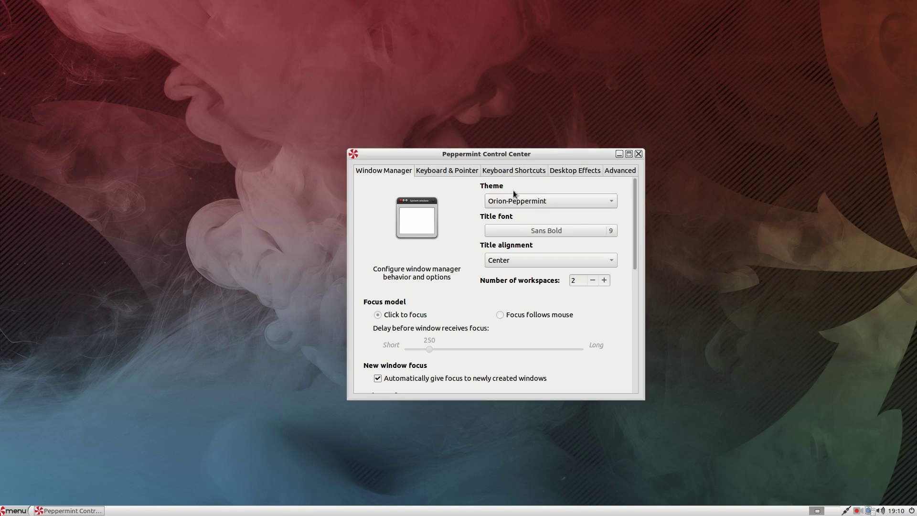
click(514, 200)
click(513, 212)
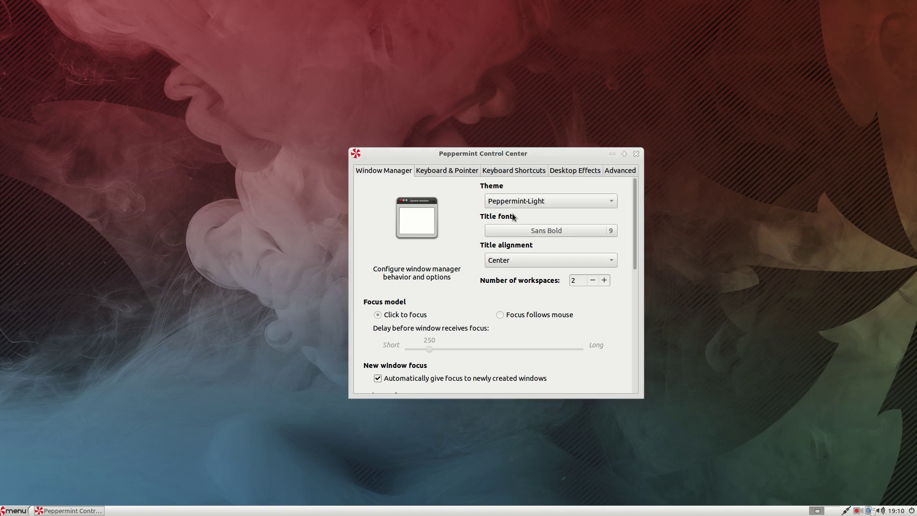
click(429, 172)
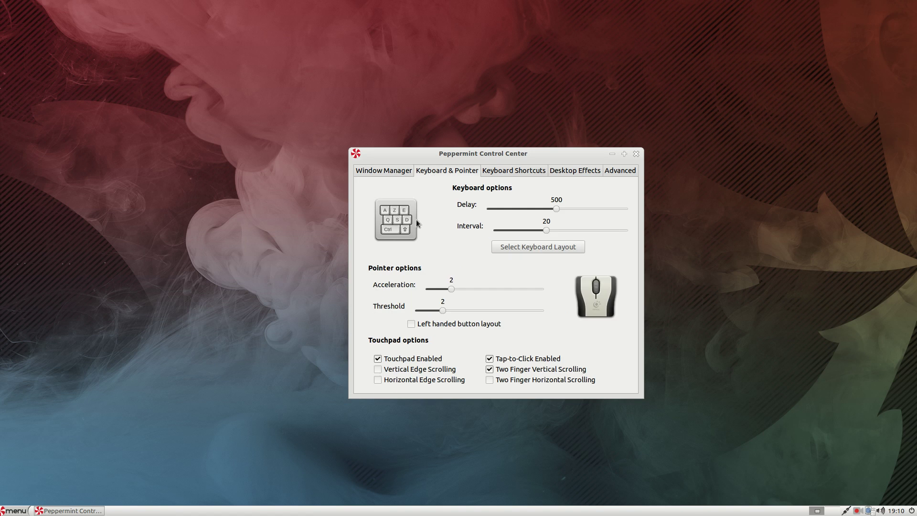
Scroll through the list of keyboard shortcuts
click(502, 171)
scroll(495, 277, down, 5)
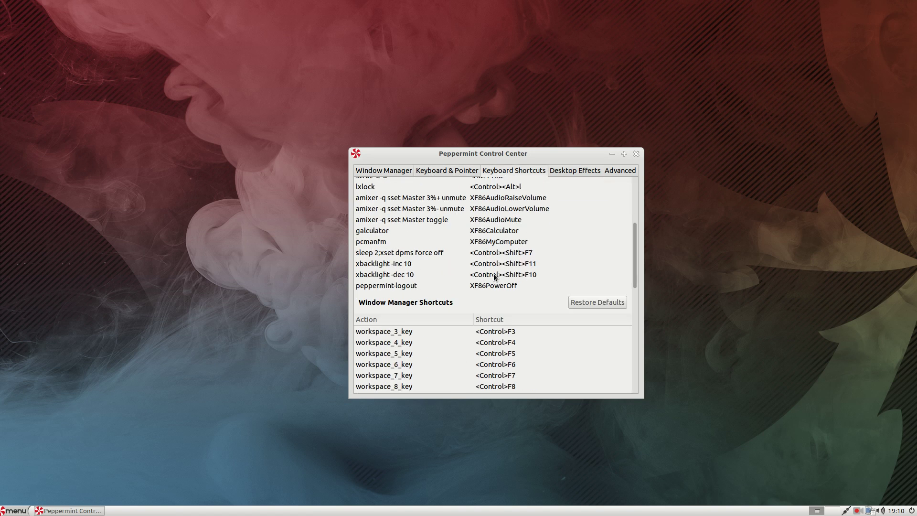
scroll(495, 278, down, 5)
scroll(494, 277, up, 10)
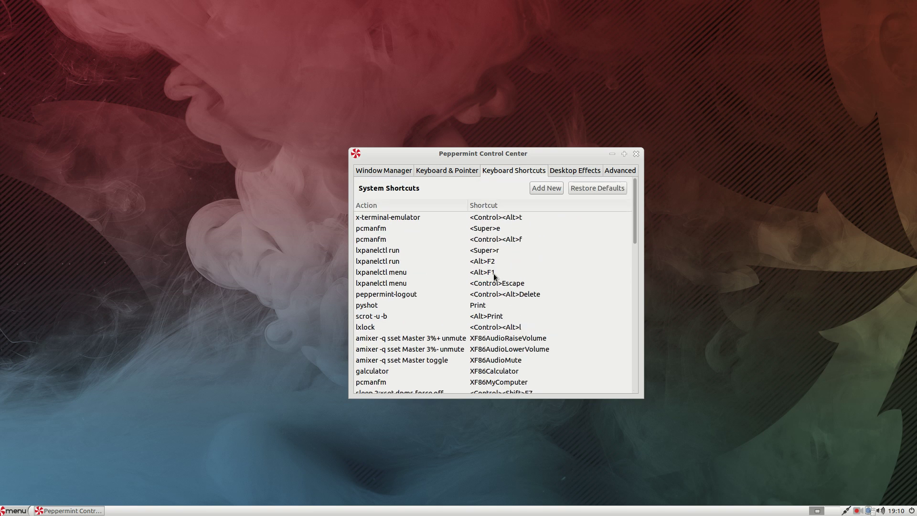
scroll(494, 277, down, 5)
scroll(494, 261, down, 5)
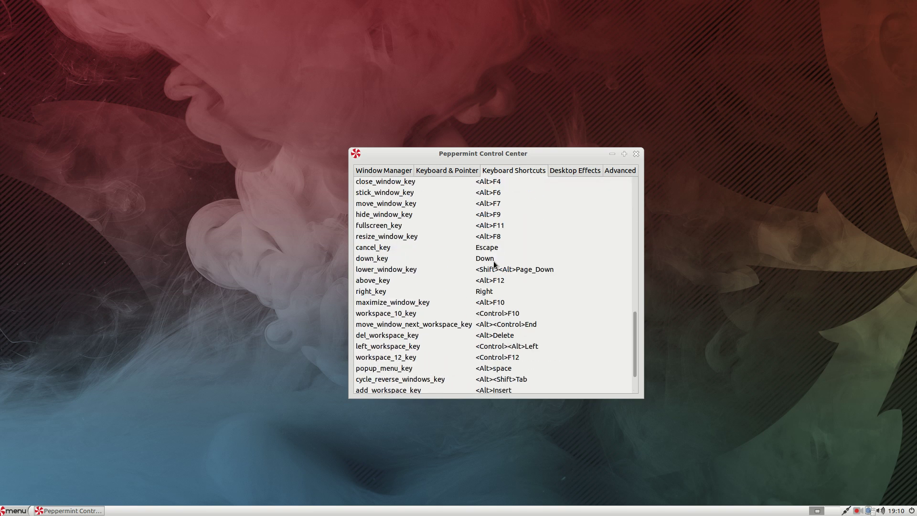
scroll(494, 262, up, 10)
scroll(495, 263, up, 3)
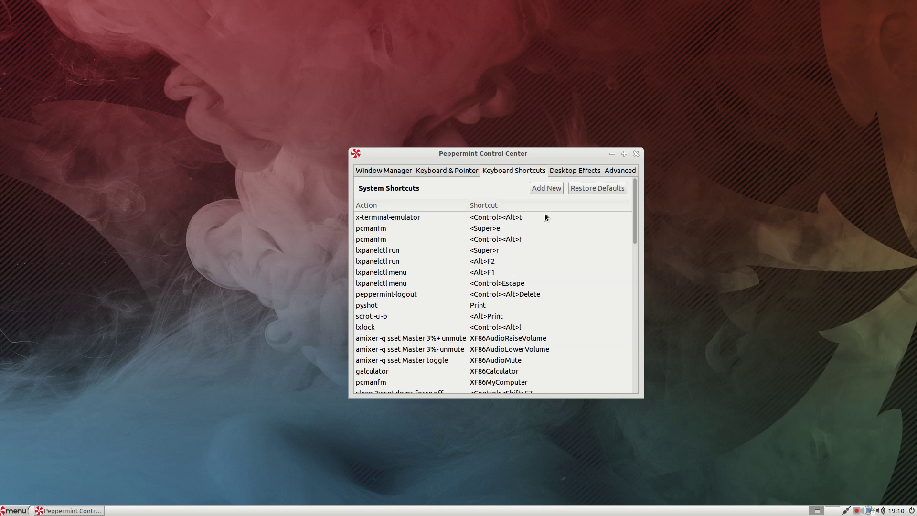
Enable then disable desktop effects, and snap the window right and back left
click(584, 172)
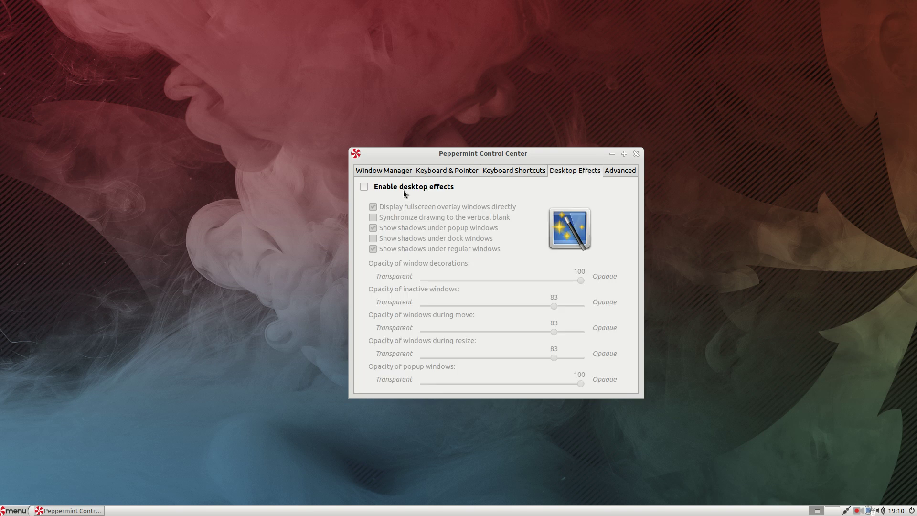
click(363, 188)
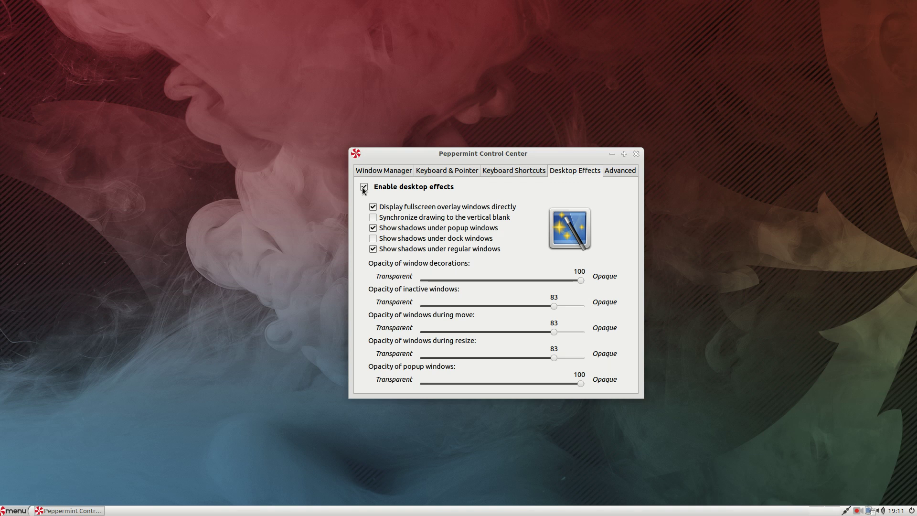
click(363, 188)
drag(545, 155, 815, 164)
drag(519, 6, 196, 142)
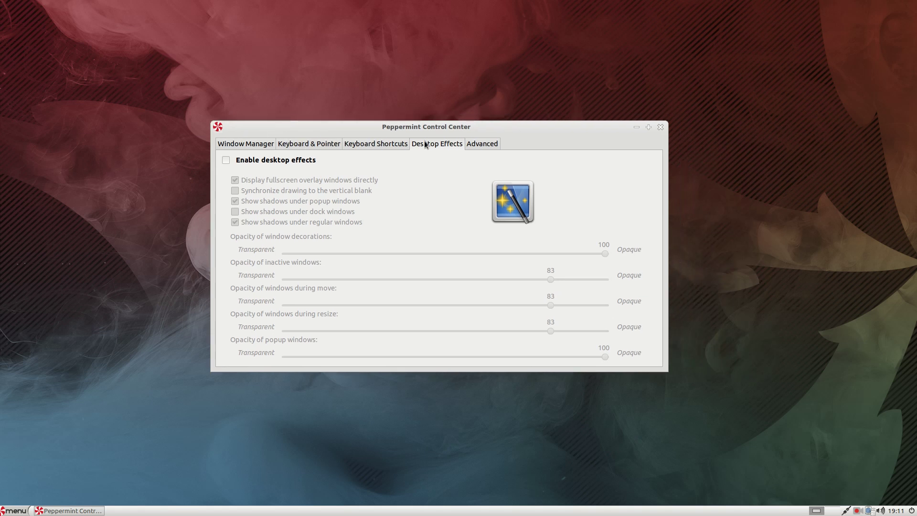
Look over the Advanced window manager settings, then close the Control Center
click(481, 144)
scroll(397, 237, down, 7)
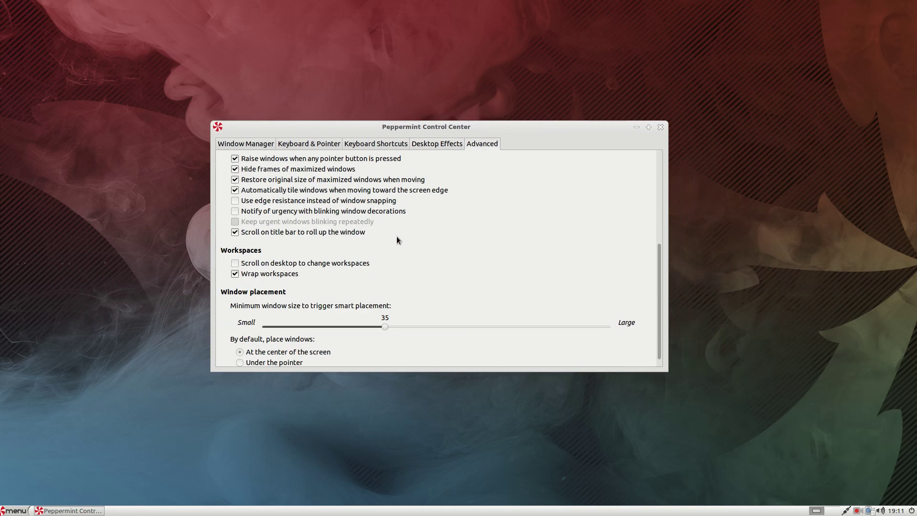
scroll(397, 238, up, 7)
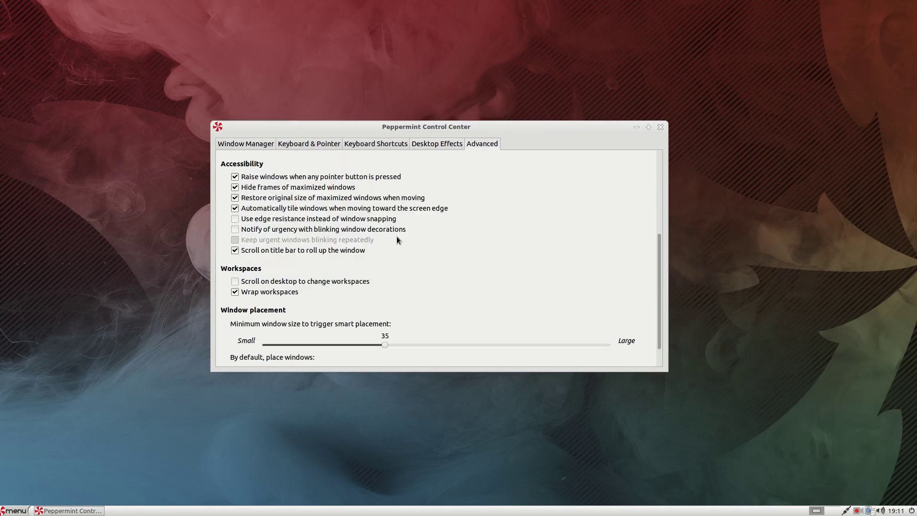
click(661, 127)
click(14, 511)
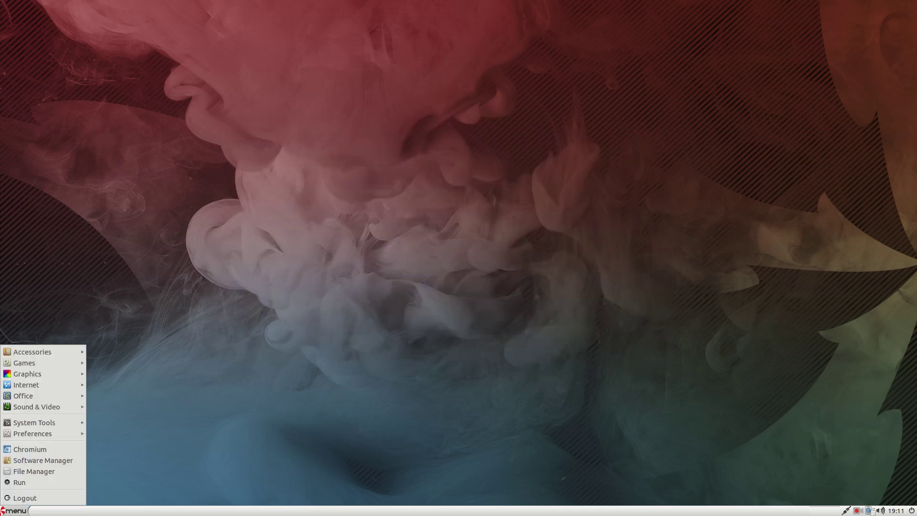
mouse_move(42, 383)
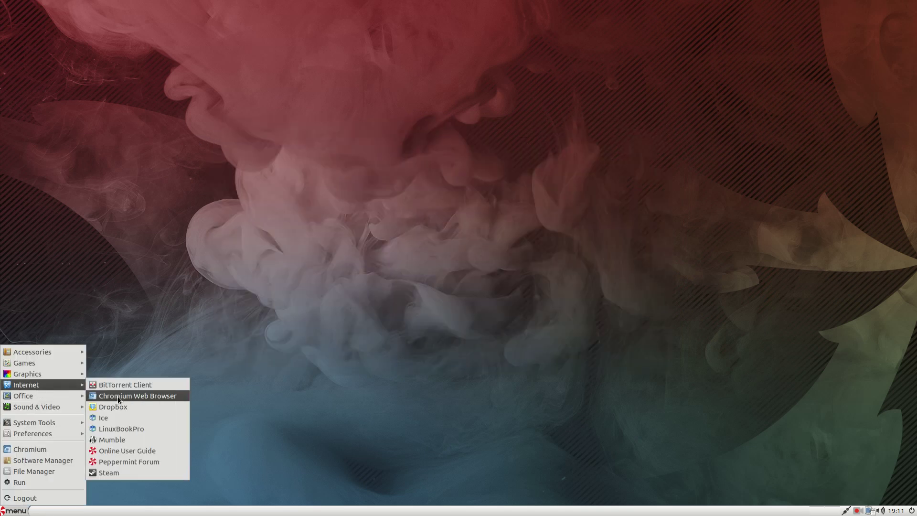
click(143, 429)
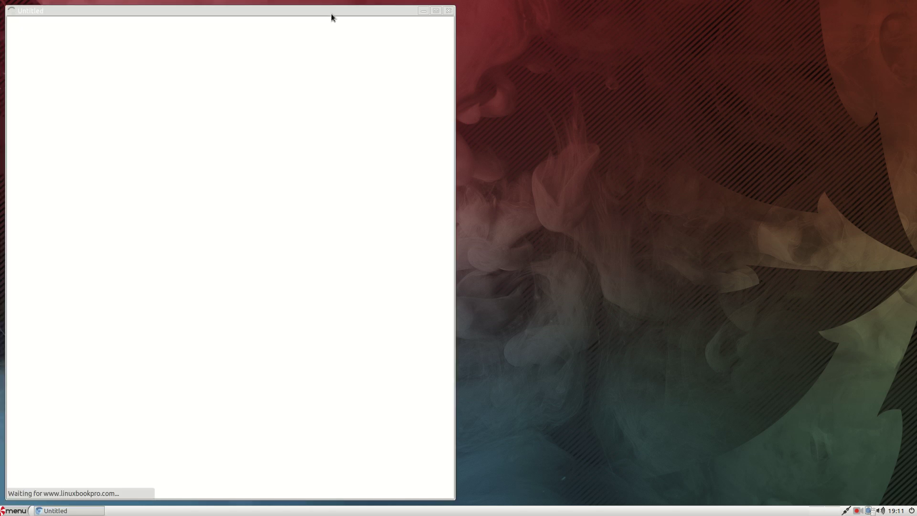
drag(332, 14, 628, 53)
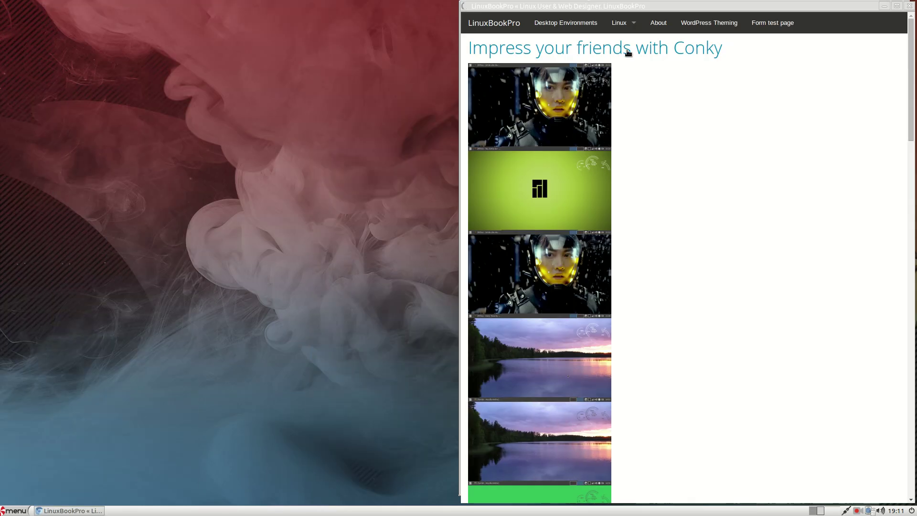
drag(585, 7, 508, 34)
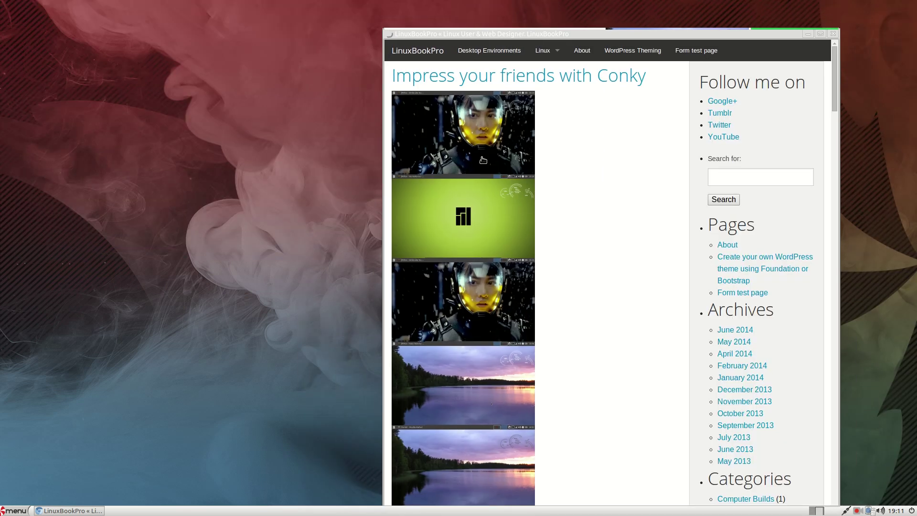
click(14, 511)
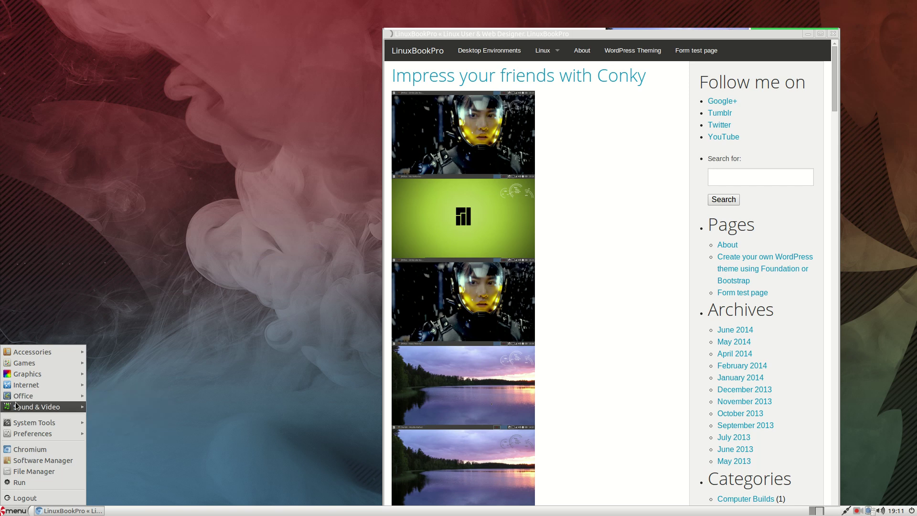
mouse_move(17, 407)
click(130, 447)
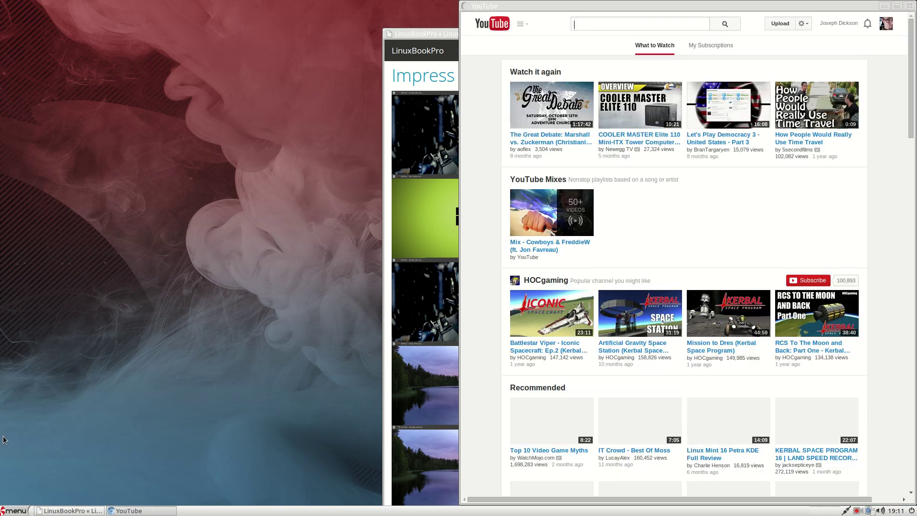
click(15, 511)
mouse_move(27, 384)
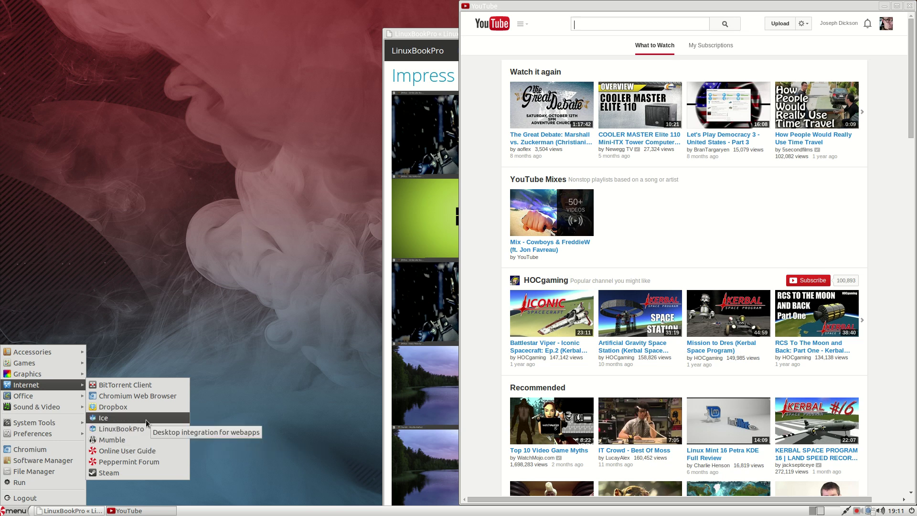
click(344, 399)
click(443, 34)
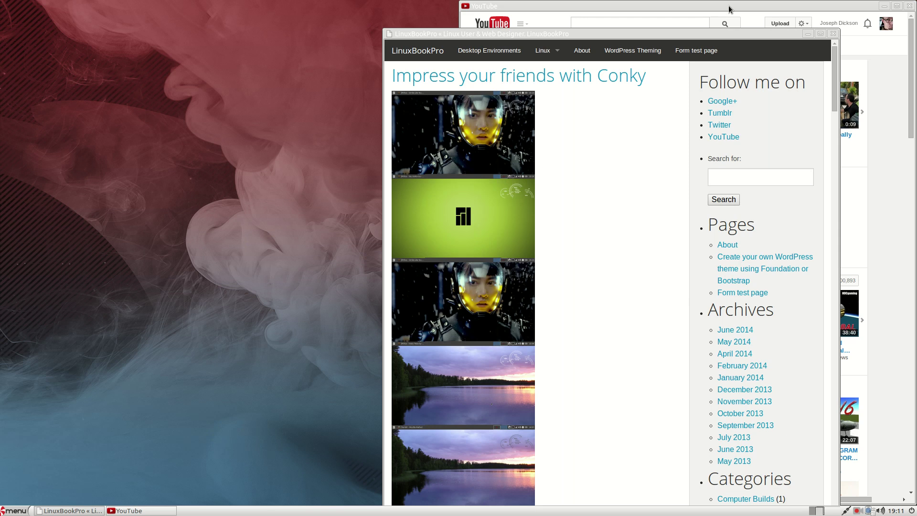
click(834, 34)
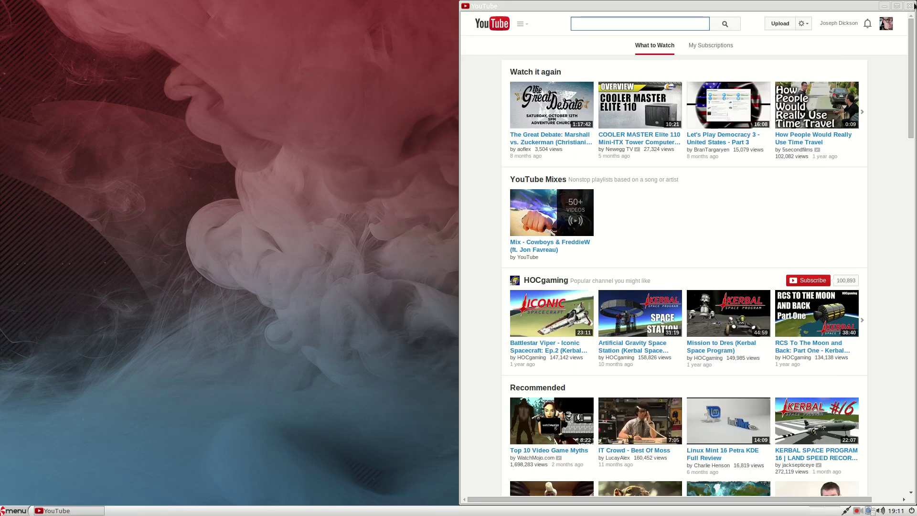
click(910, 6)
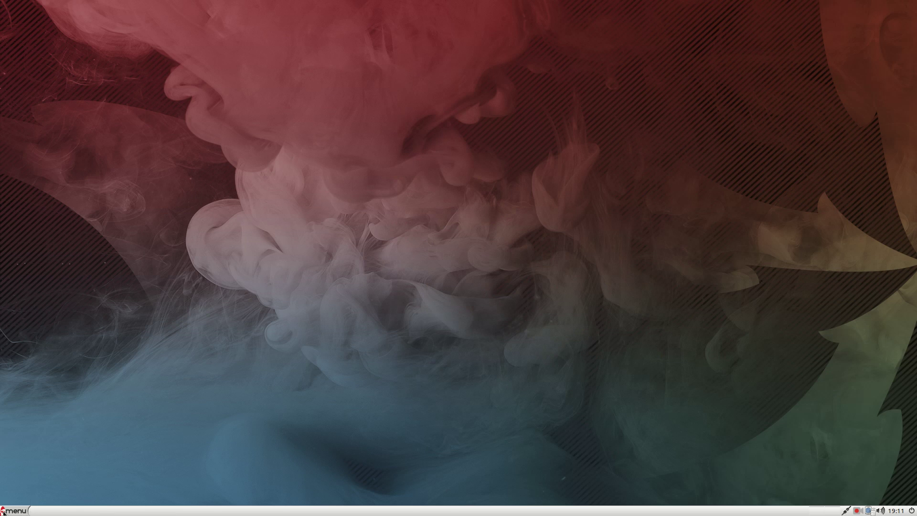
click(21, 513)
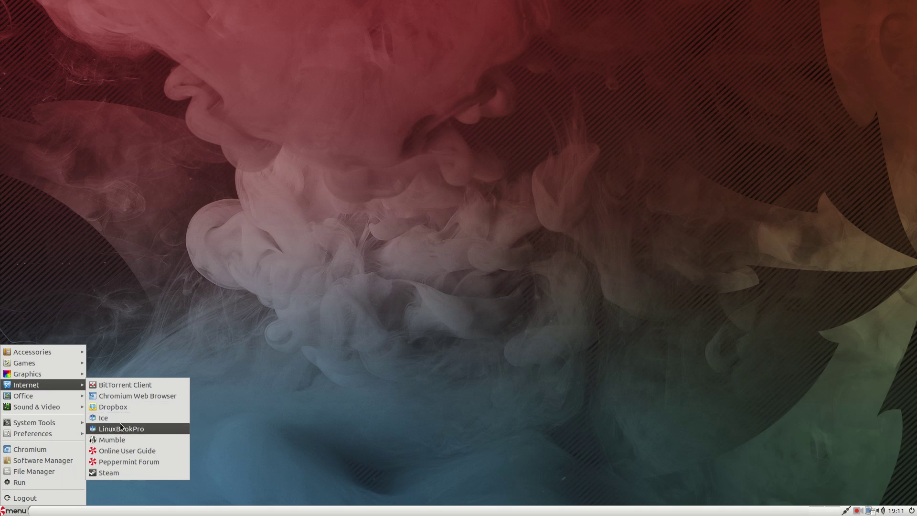
click(119, 419)
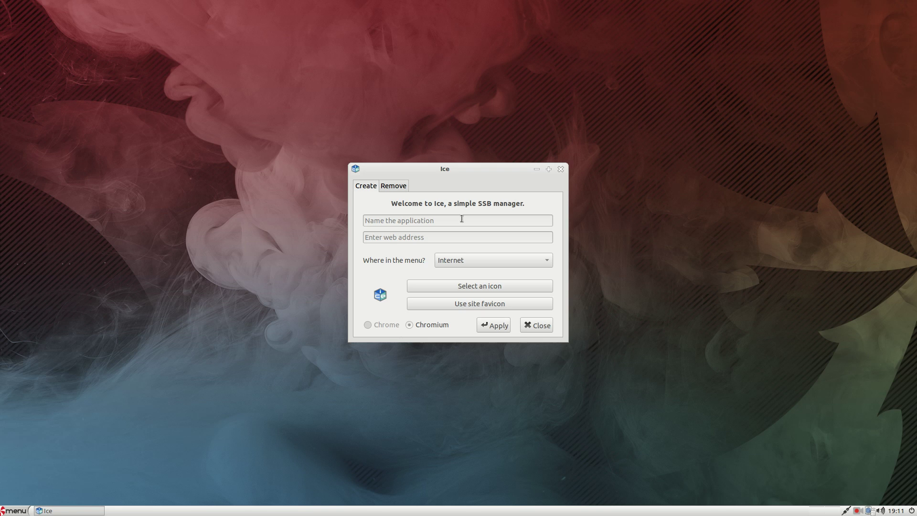
click(561, 170)
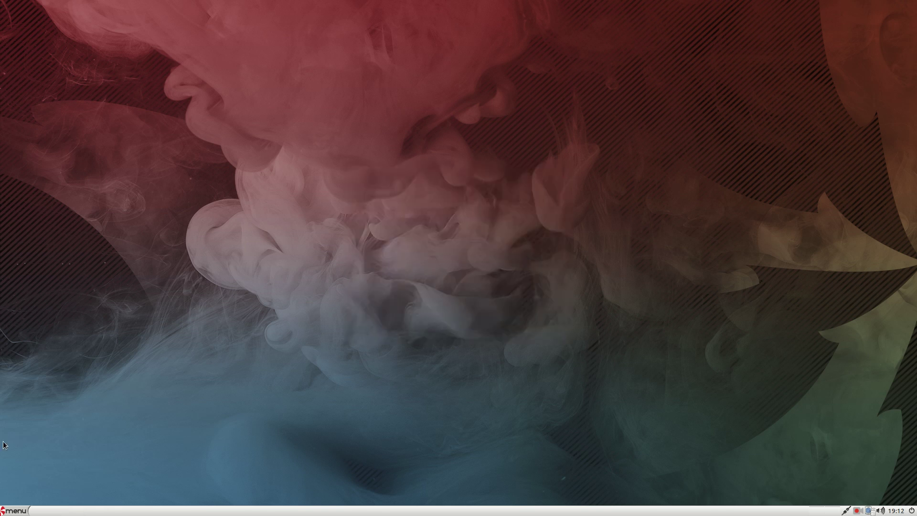
click(22, 512)
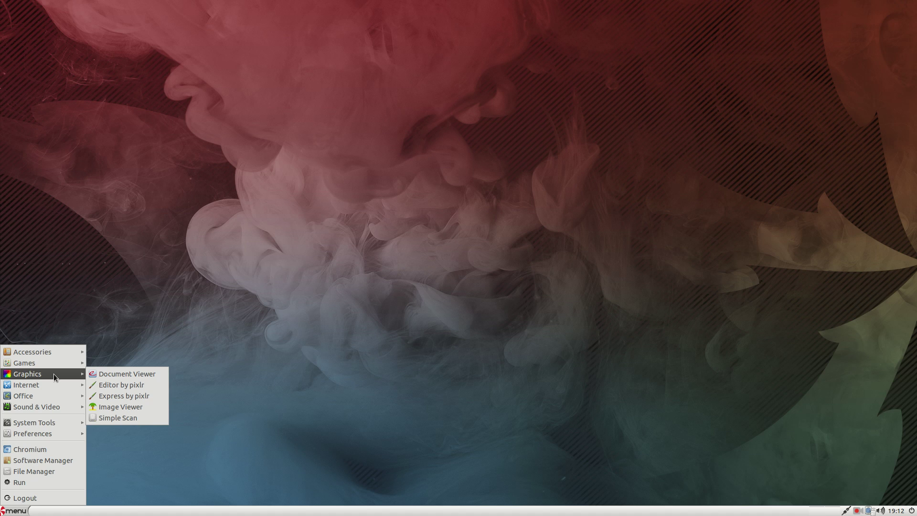
click(329, 358)
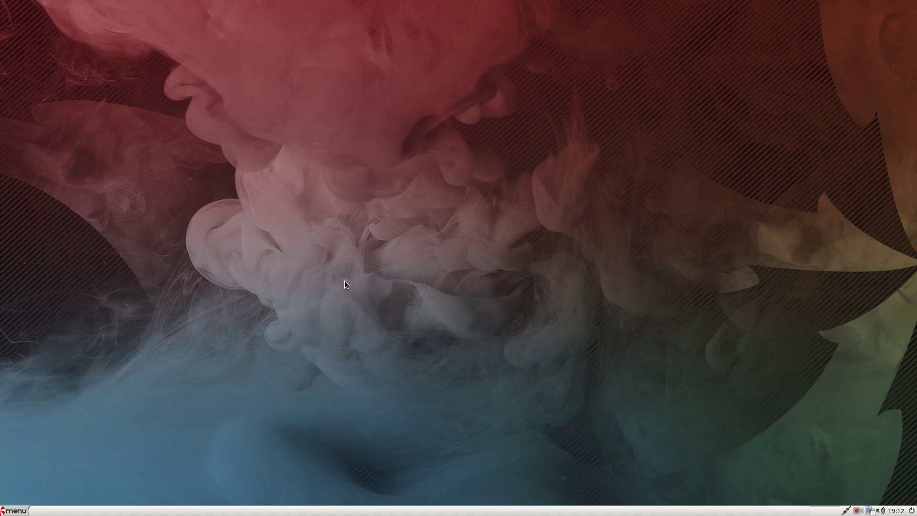
click(22, 513)
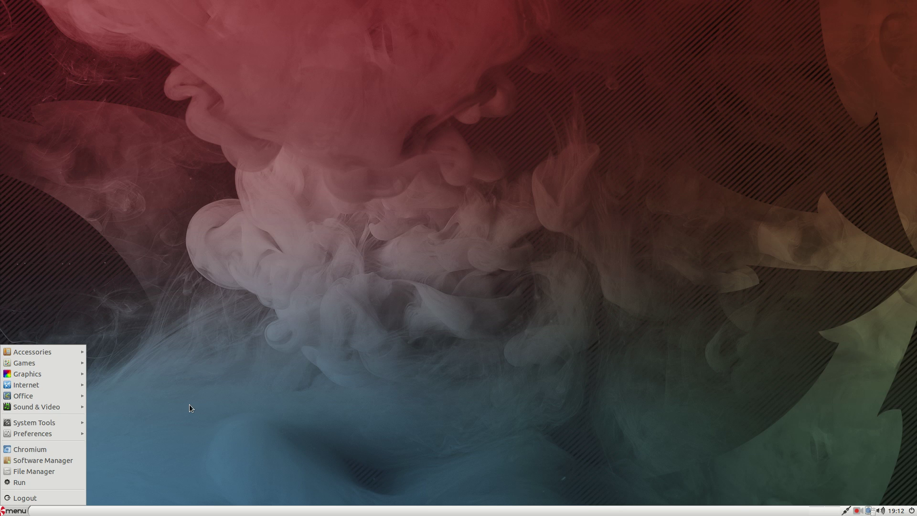
click(160, 398)
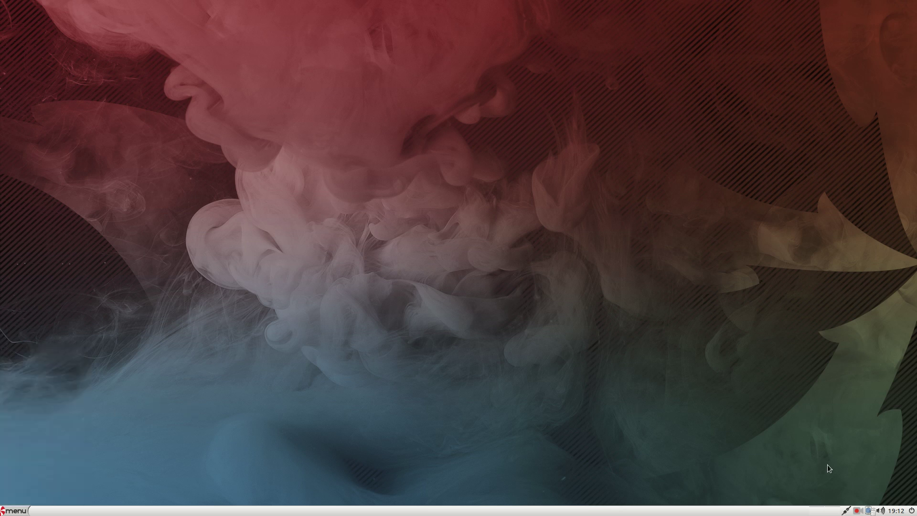
click(861, 511)
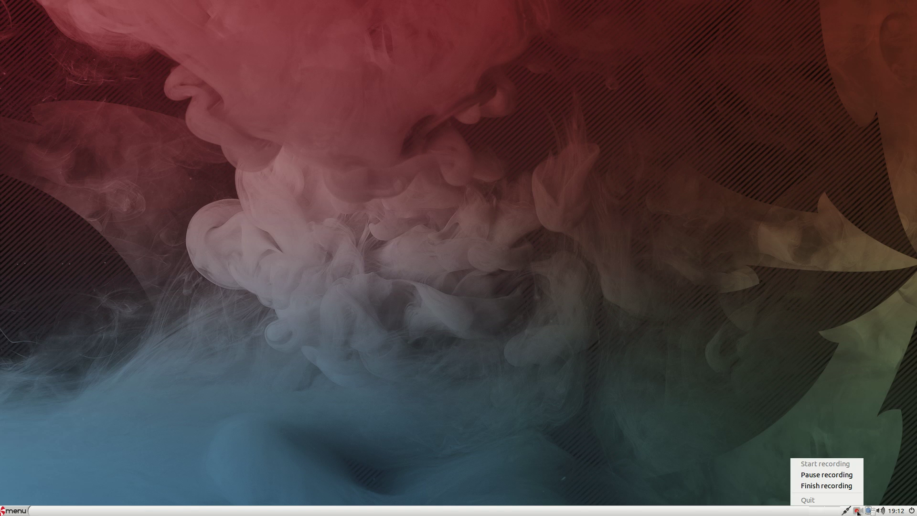